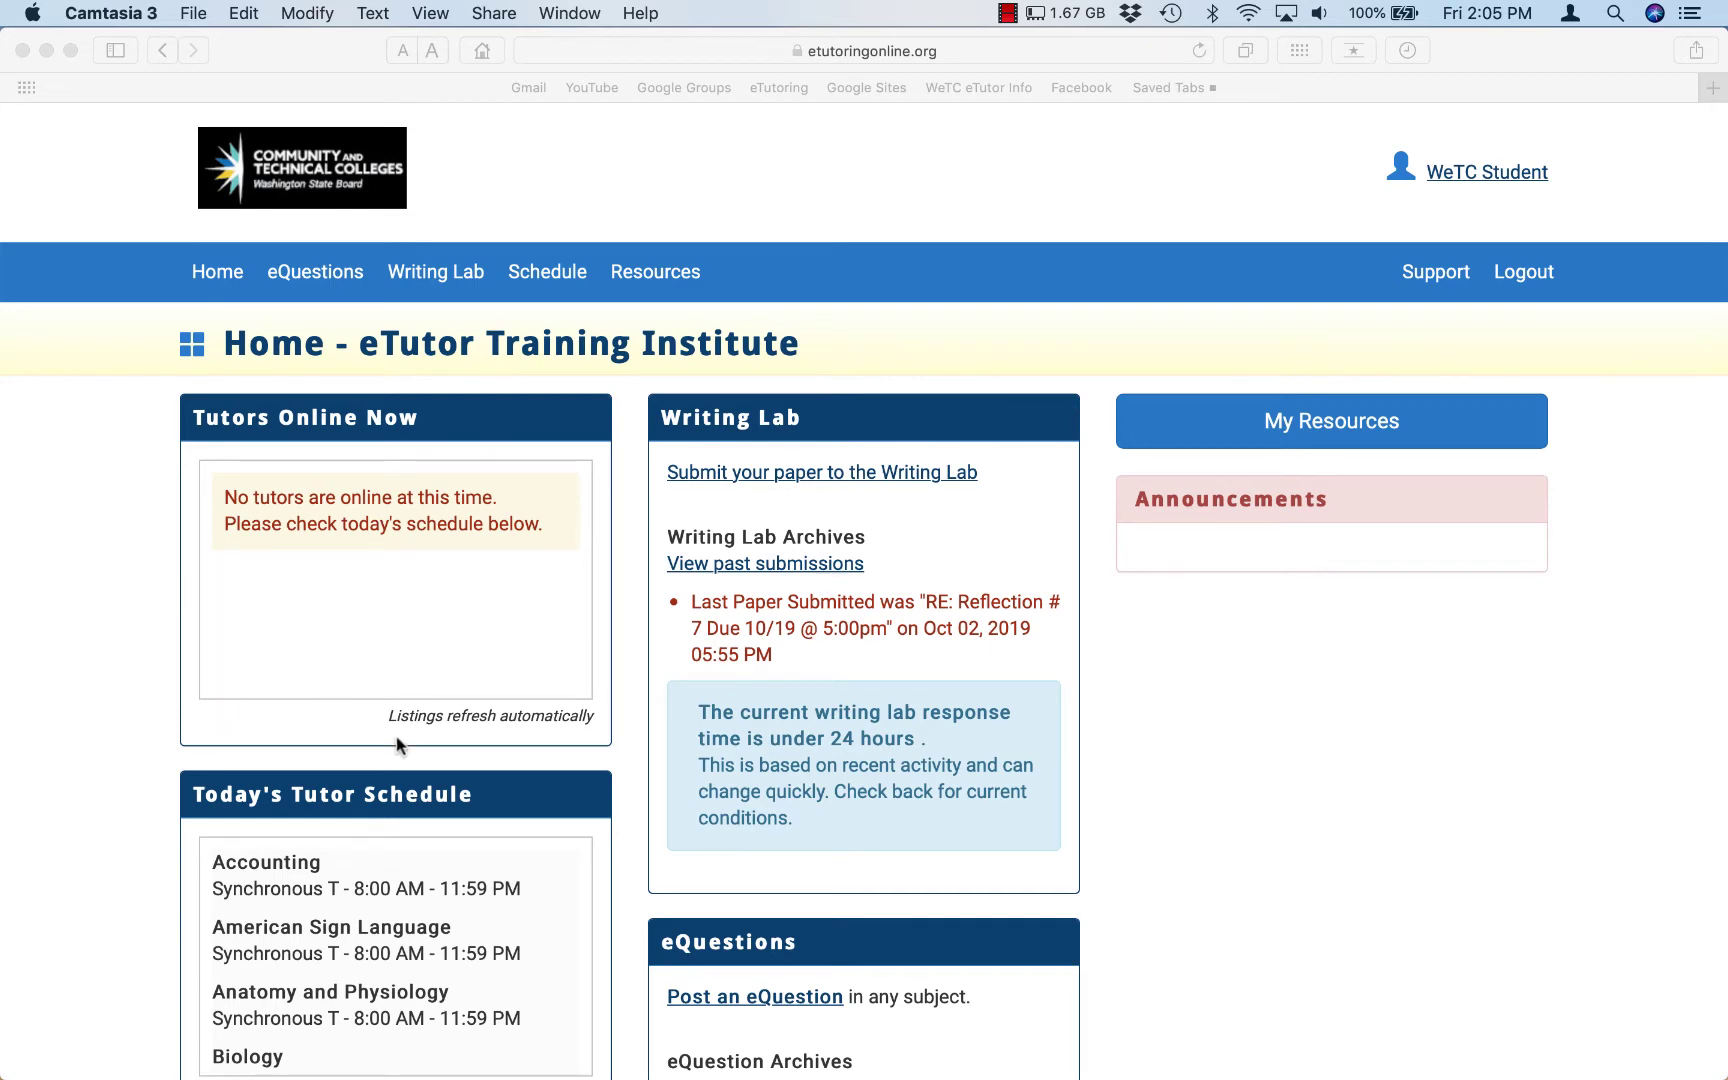
# Step: Look through today's tutor schedule on the student home page and reload the page
pyautogui.click(398, 775)
pyautogui.scroll(-5, 465, 722)
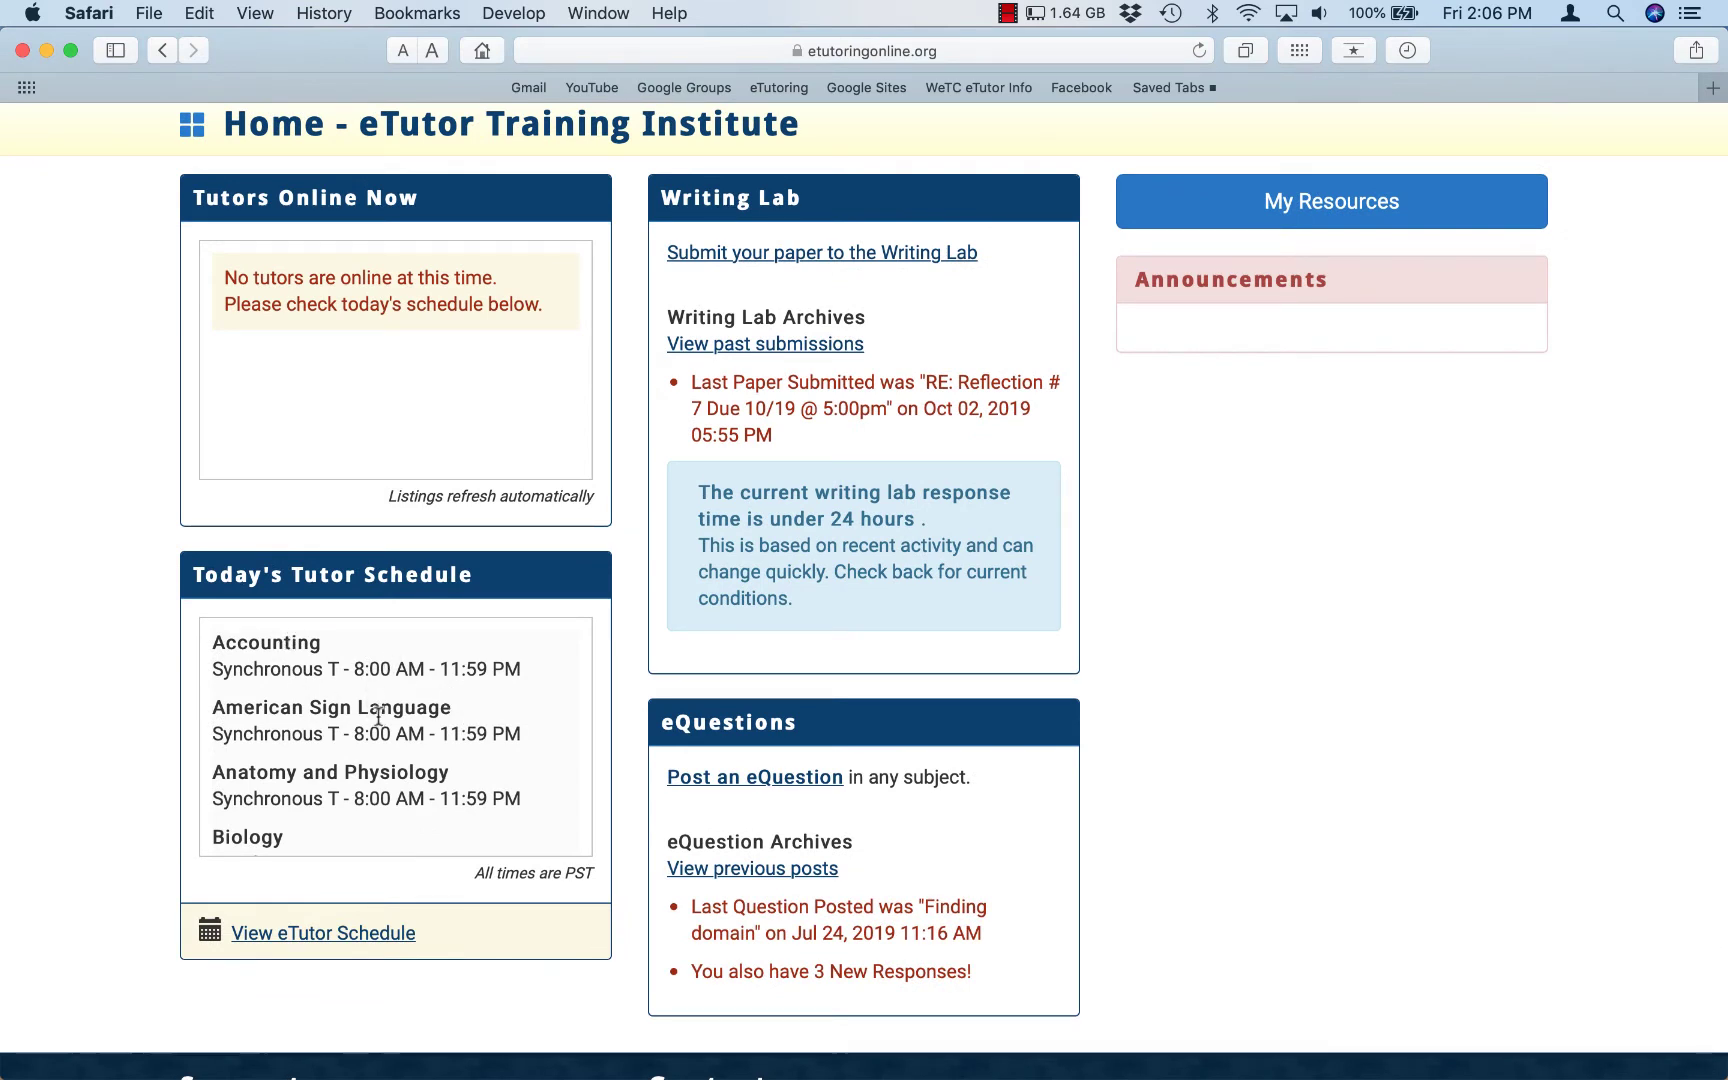
pyautogui.scroll(-2, 378, 716)
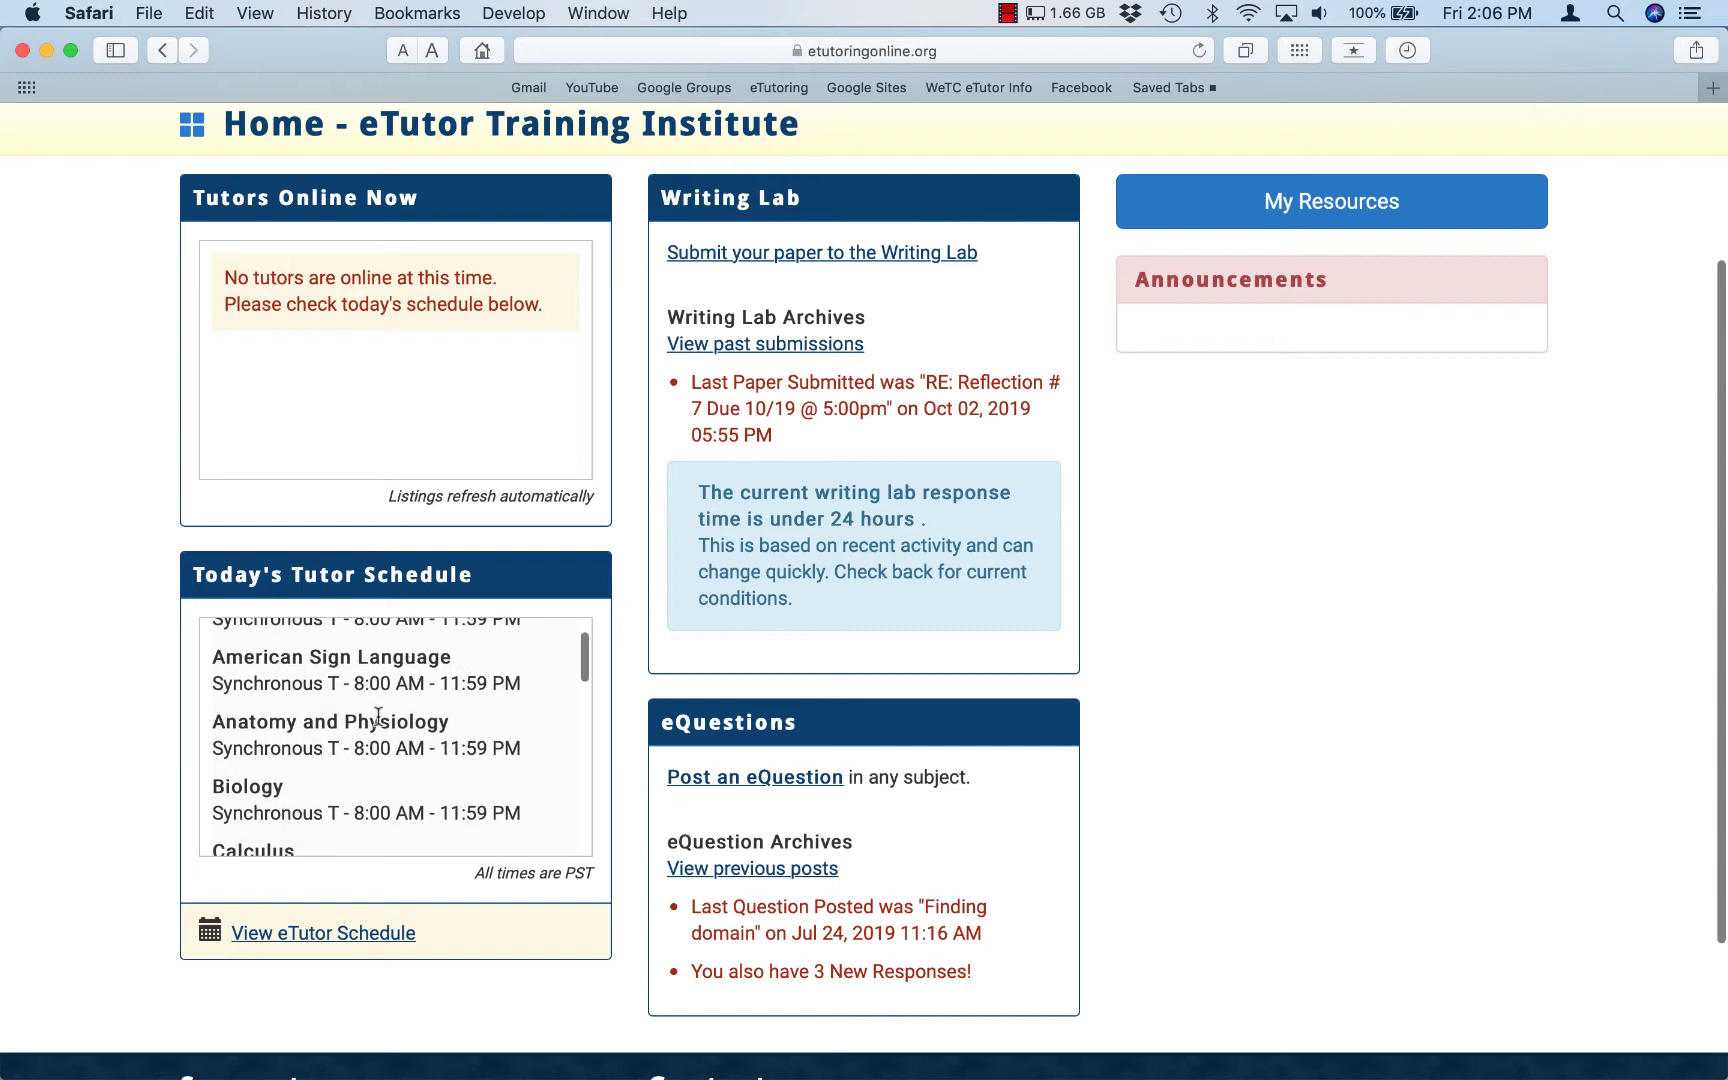
pyautogui.click(1199, 50)
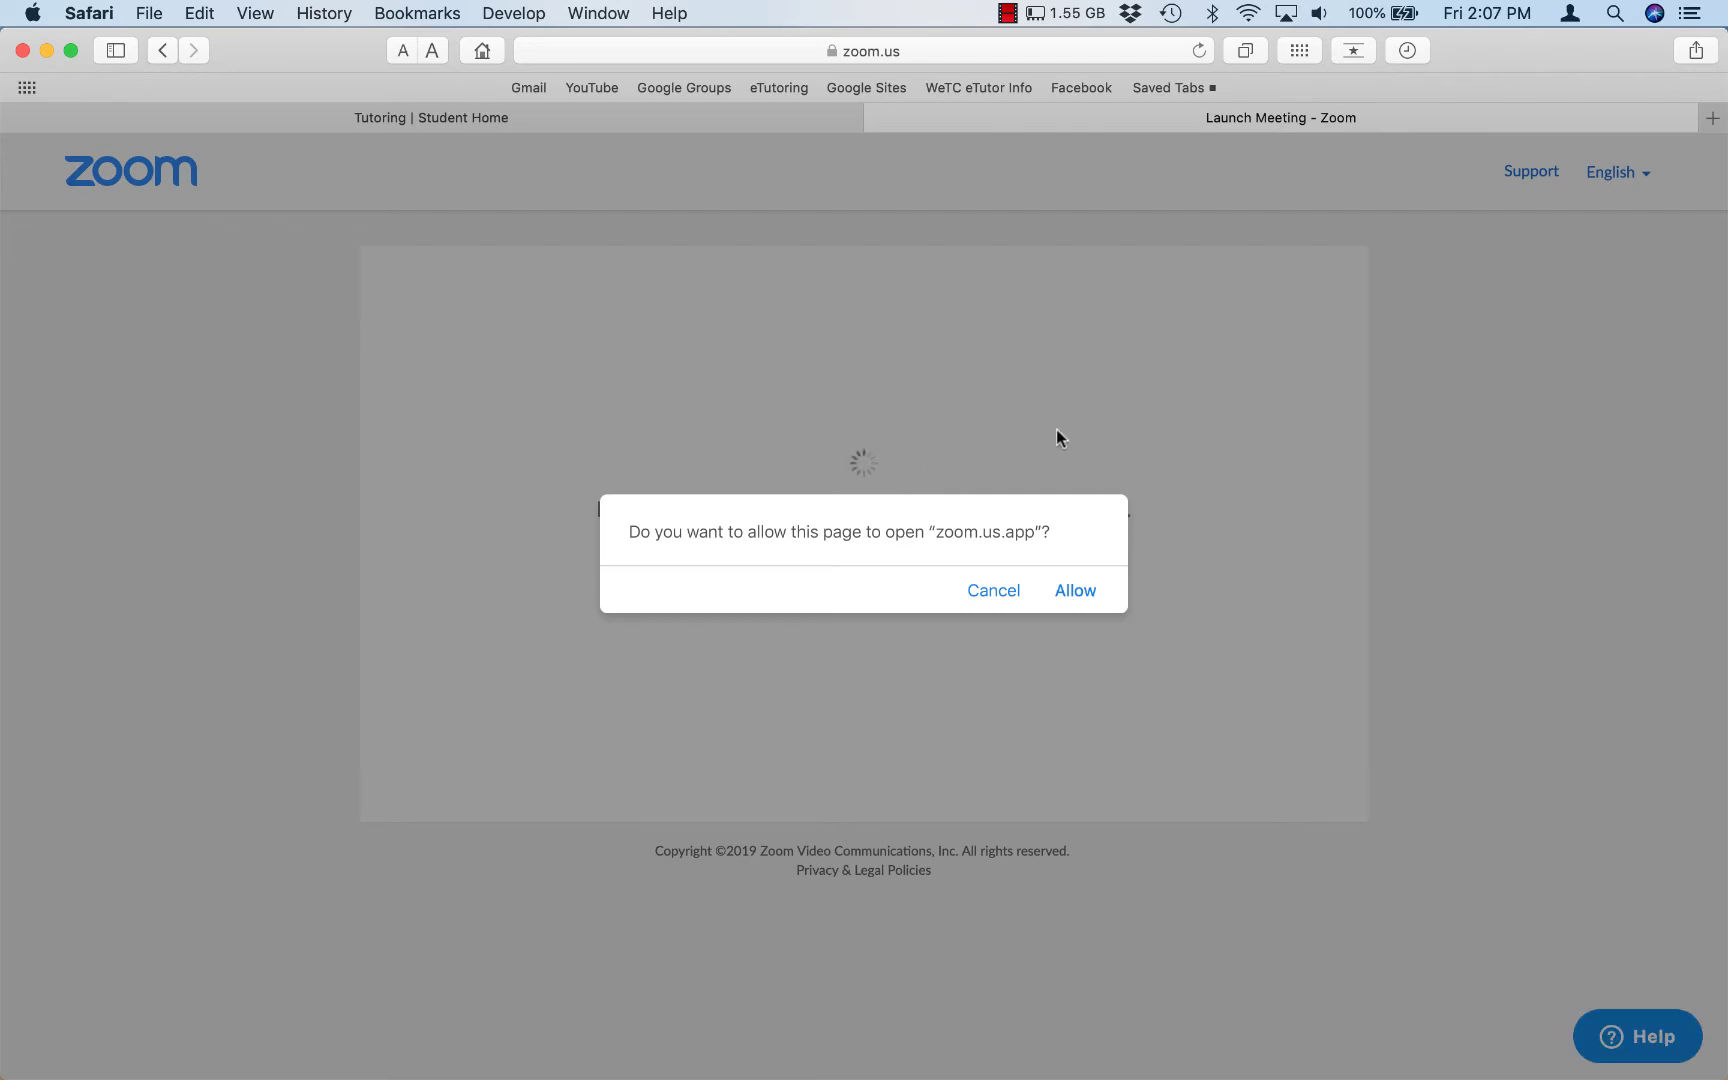
# Step: Allow the page to open zoom.us.app and move the Zoom meeting window aside
pyautogui.click(1072, 594)
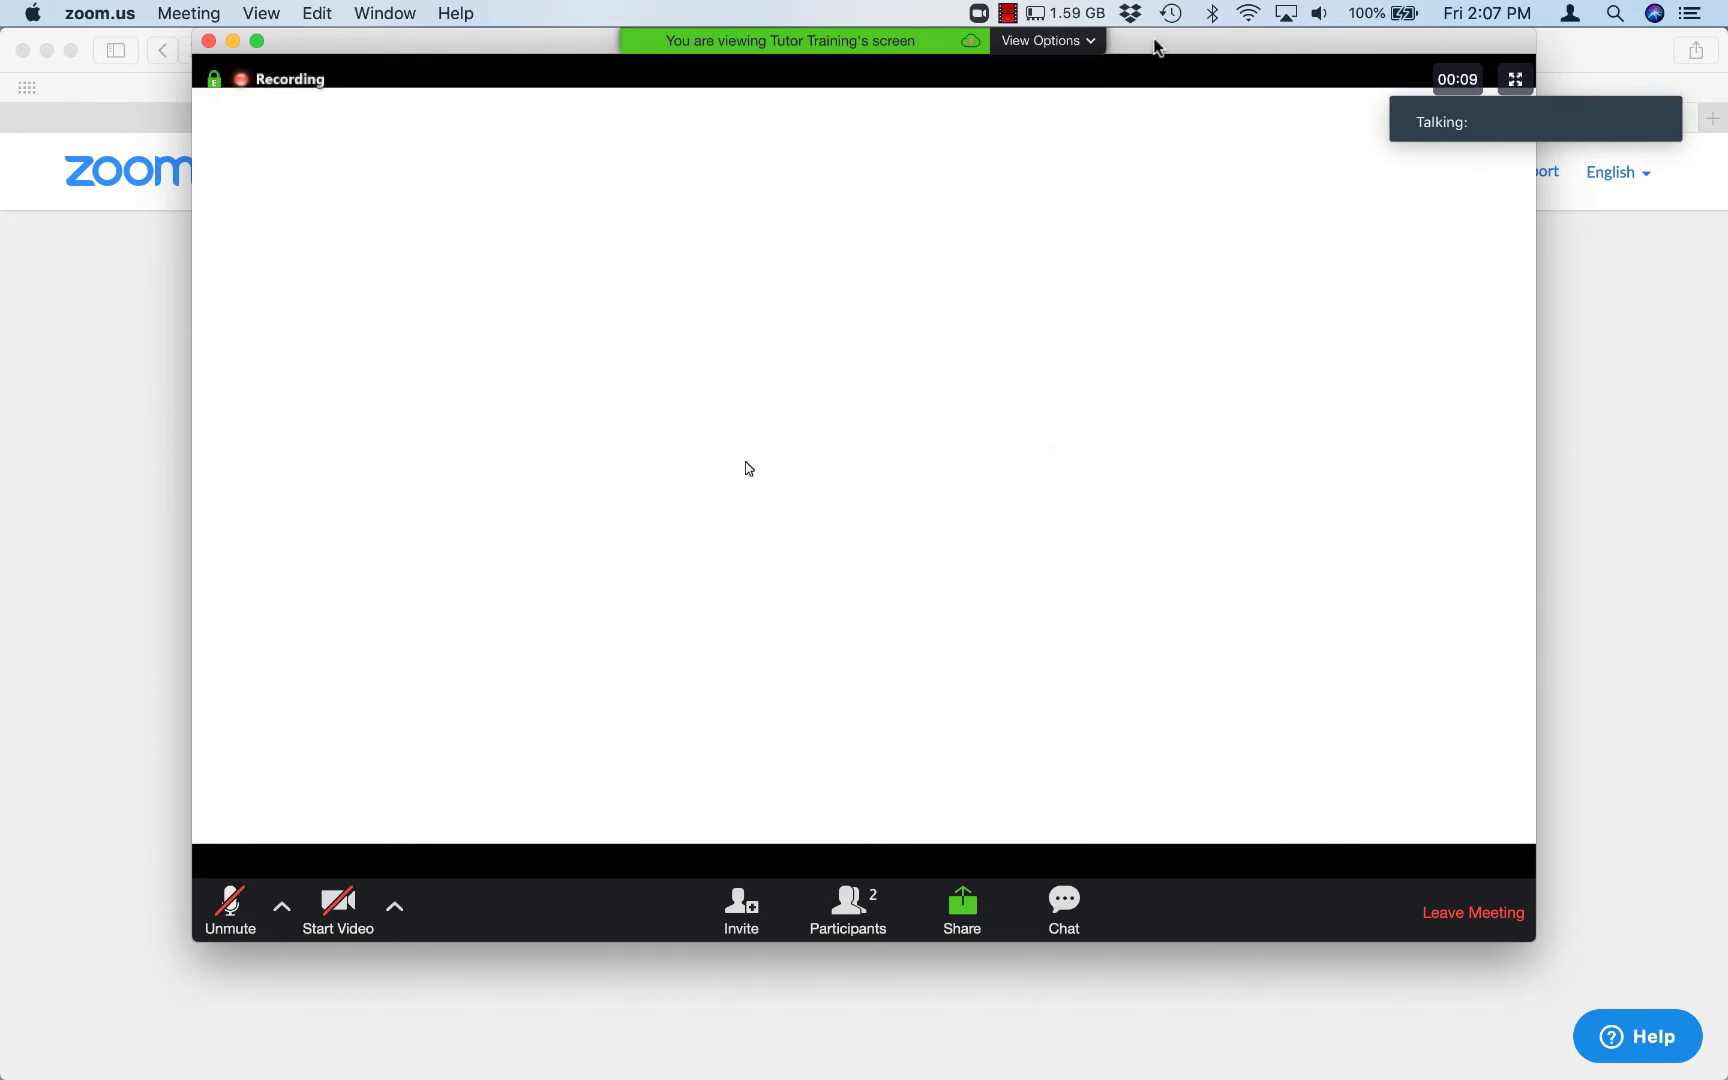
pyautogui.moveTo(1155, 46); pyautogui.dragTo(968, 46)
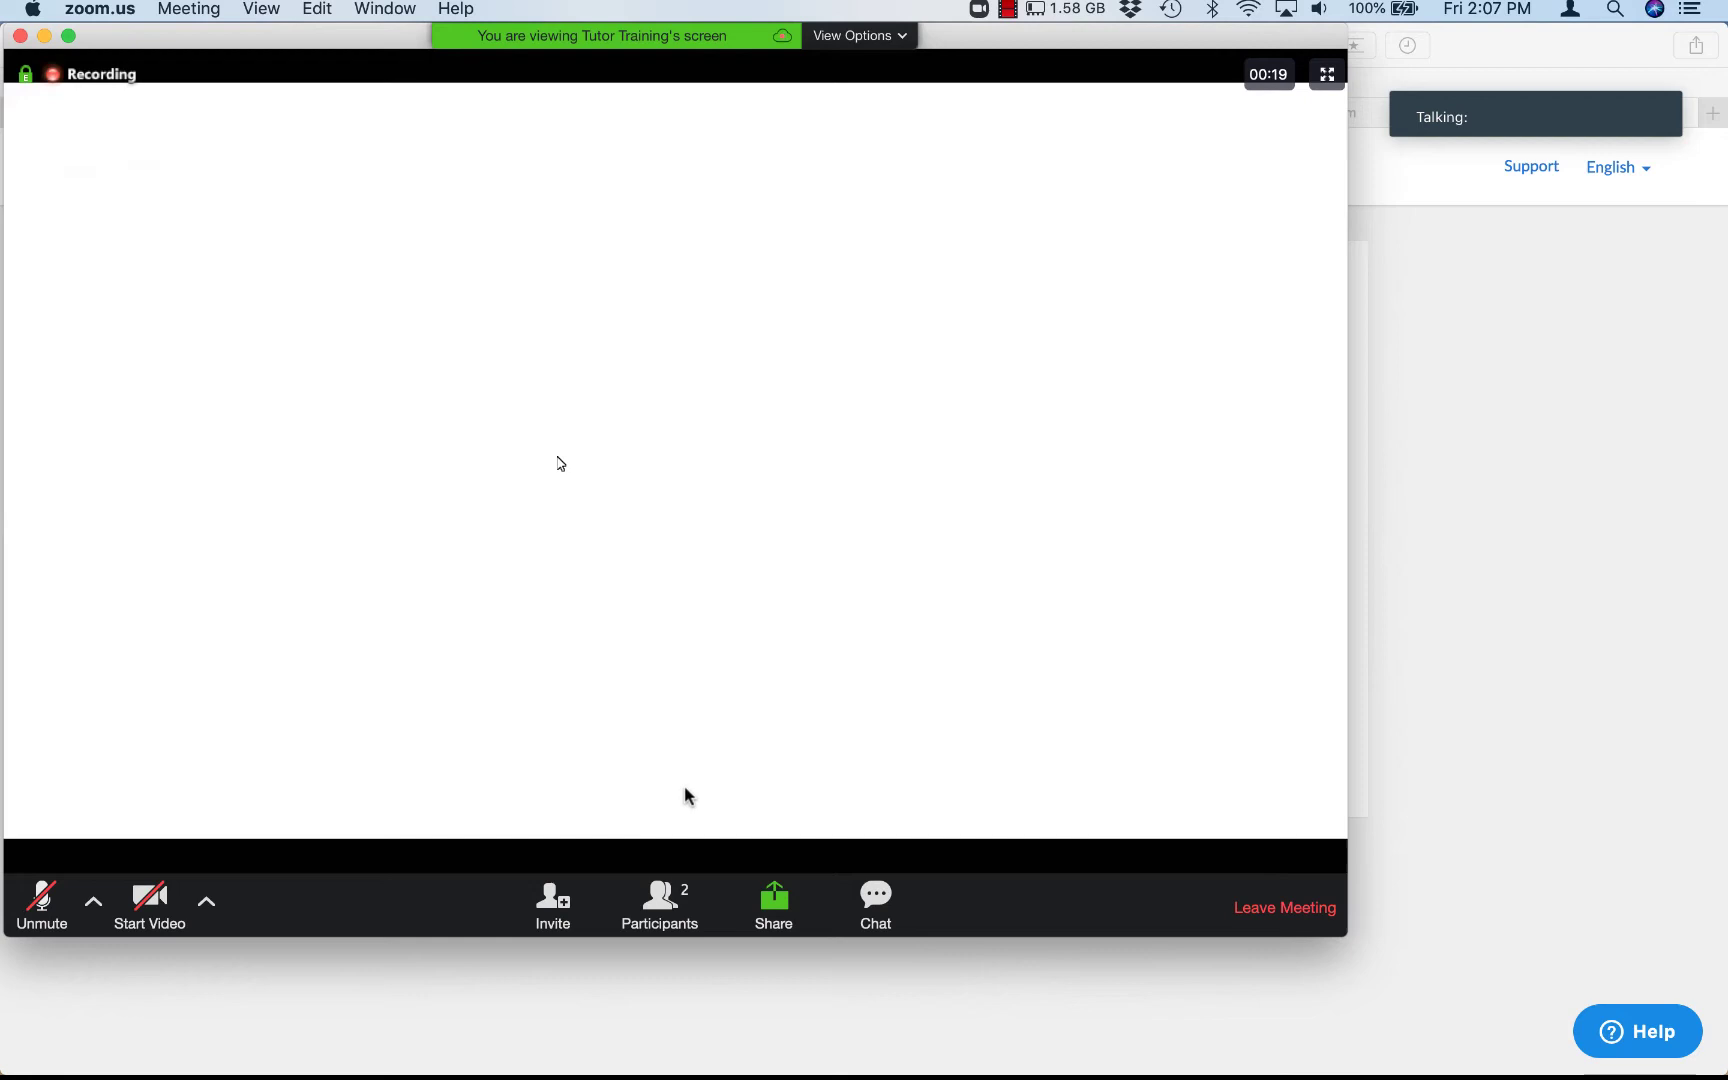
# Step: Show the meeting's participant list and chat, and send the message "hi!" to everyone
pyautogui.click(655, 903)
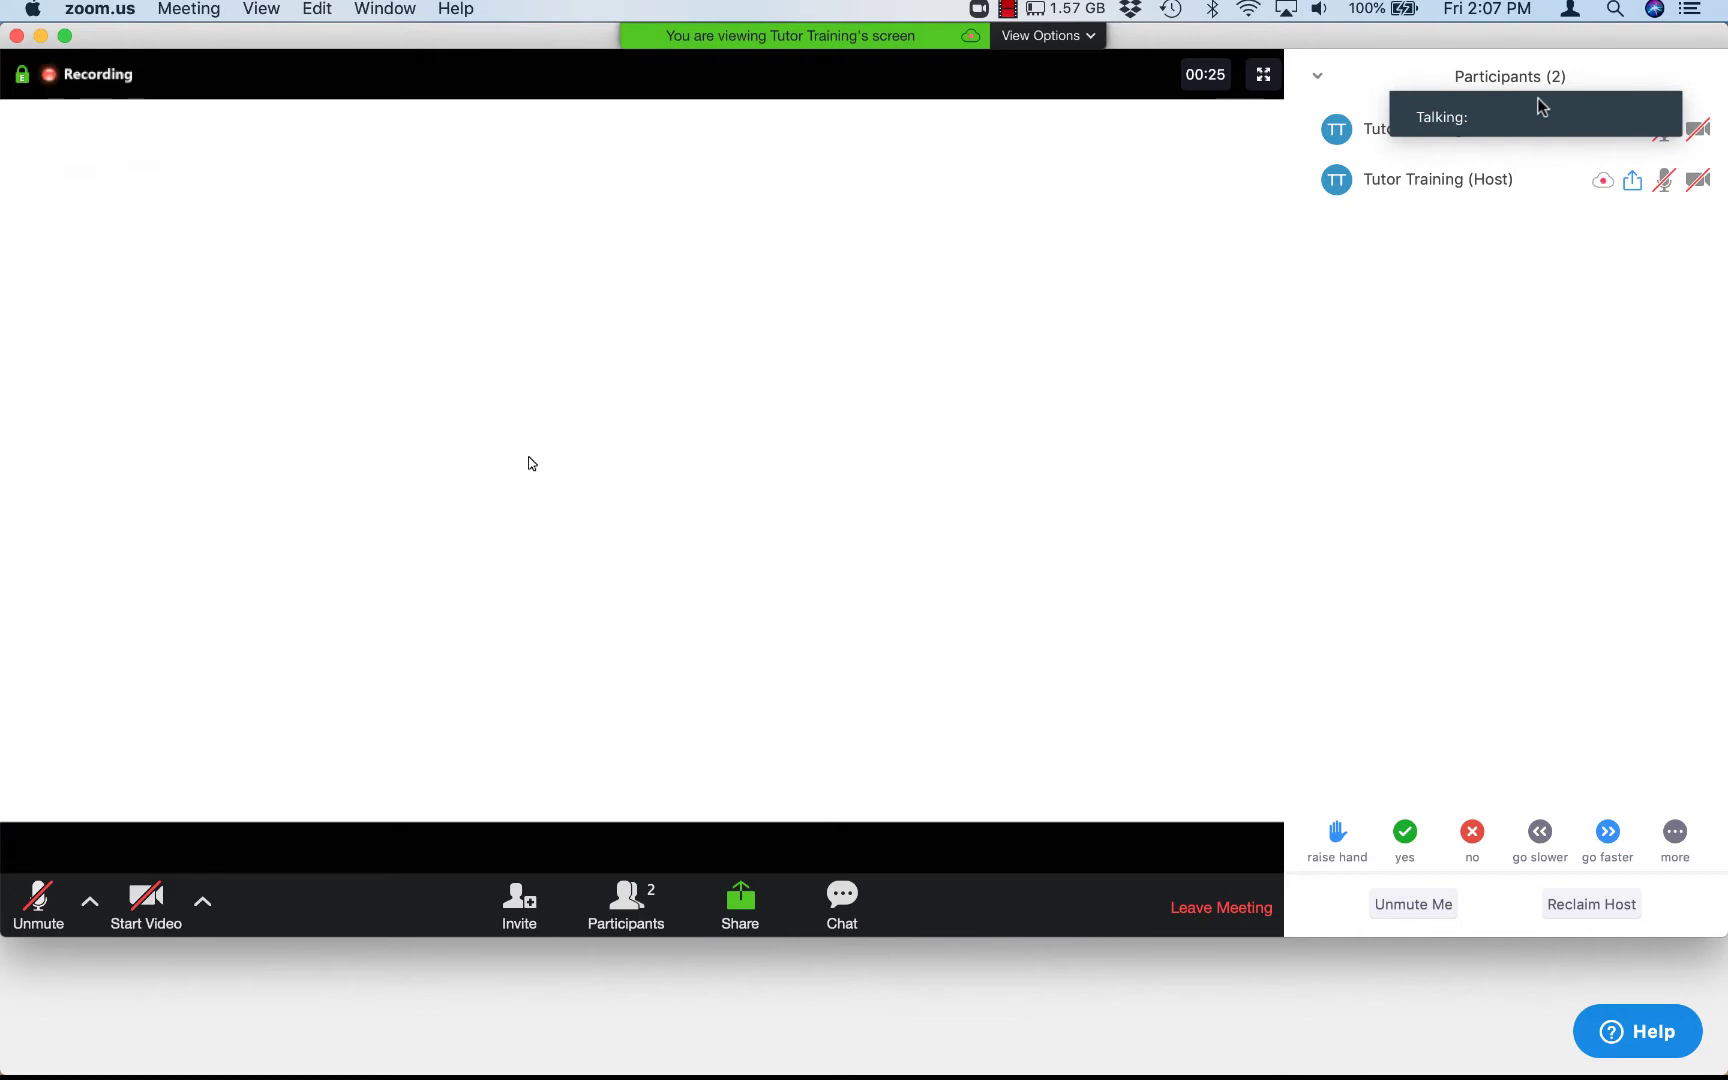
pyautogui.click(848, 900)
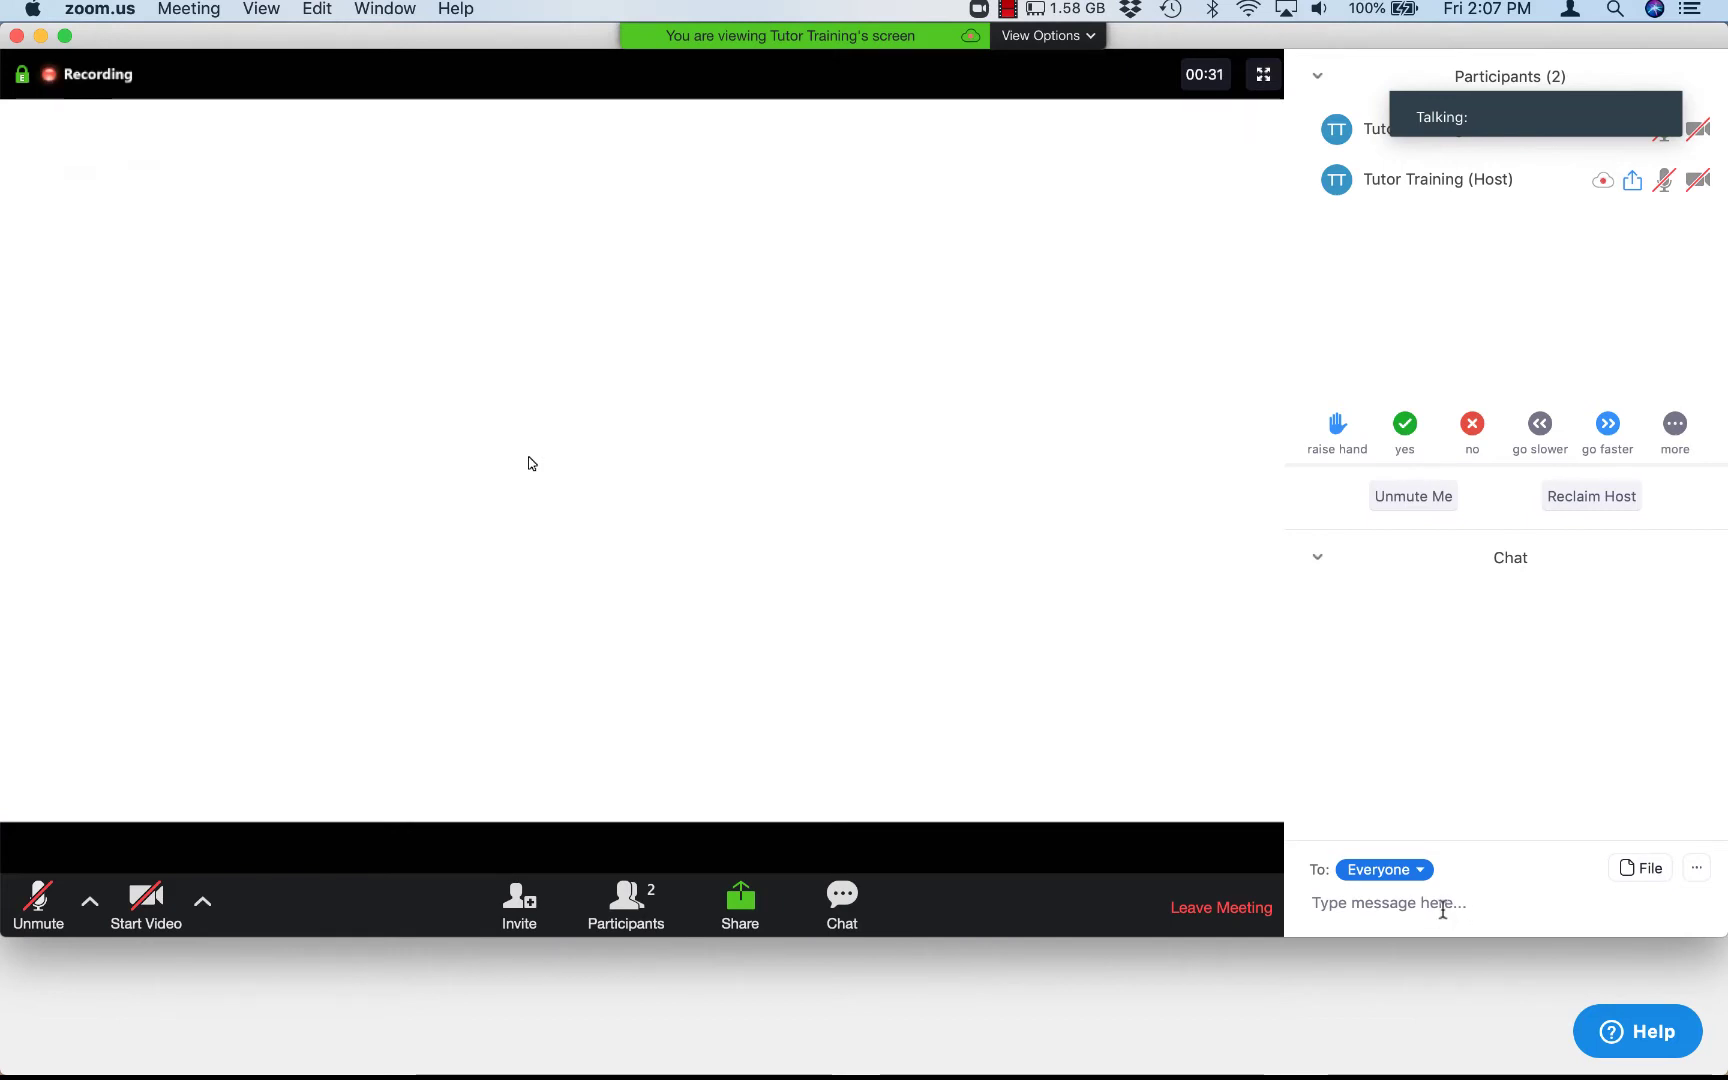
pyautogui.write('hi!')
pyautogui.press('Return')
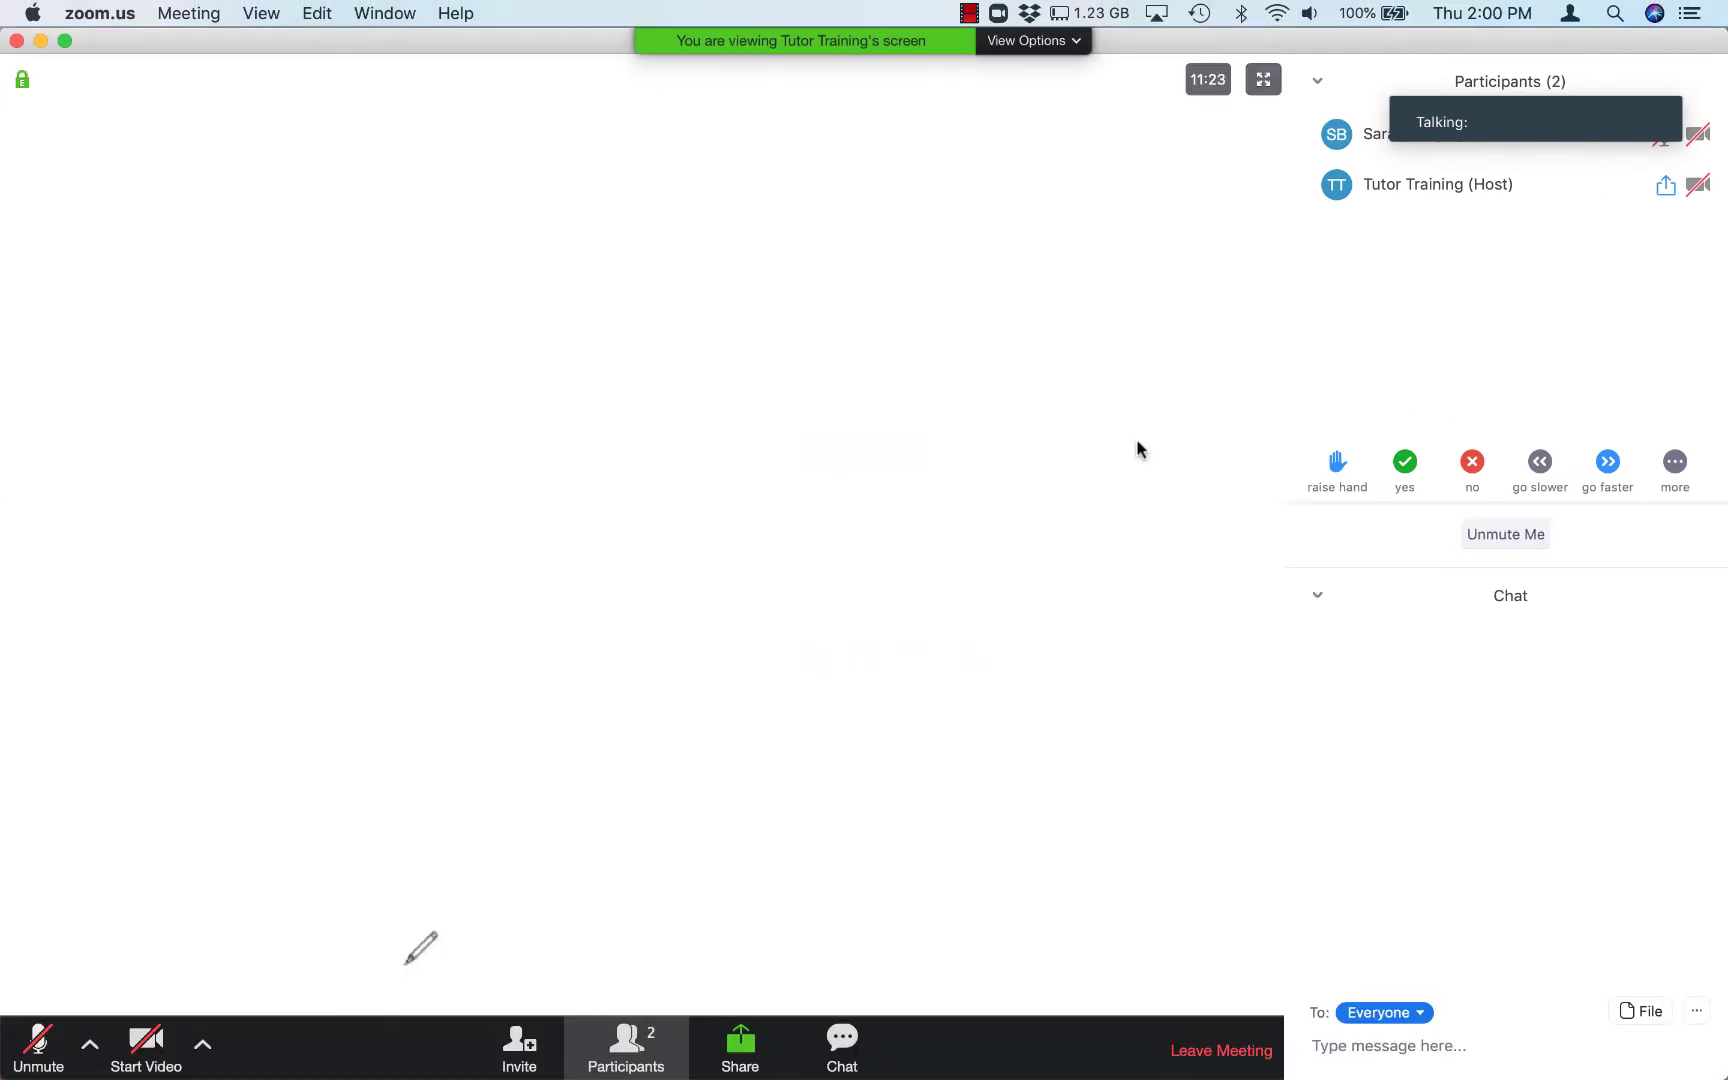
# Step: Enable annotation on the shared whiteboard and add the text "type here." in its upper-left area
pyautogui.click(1026, 43)
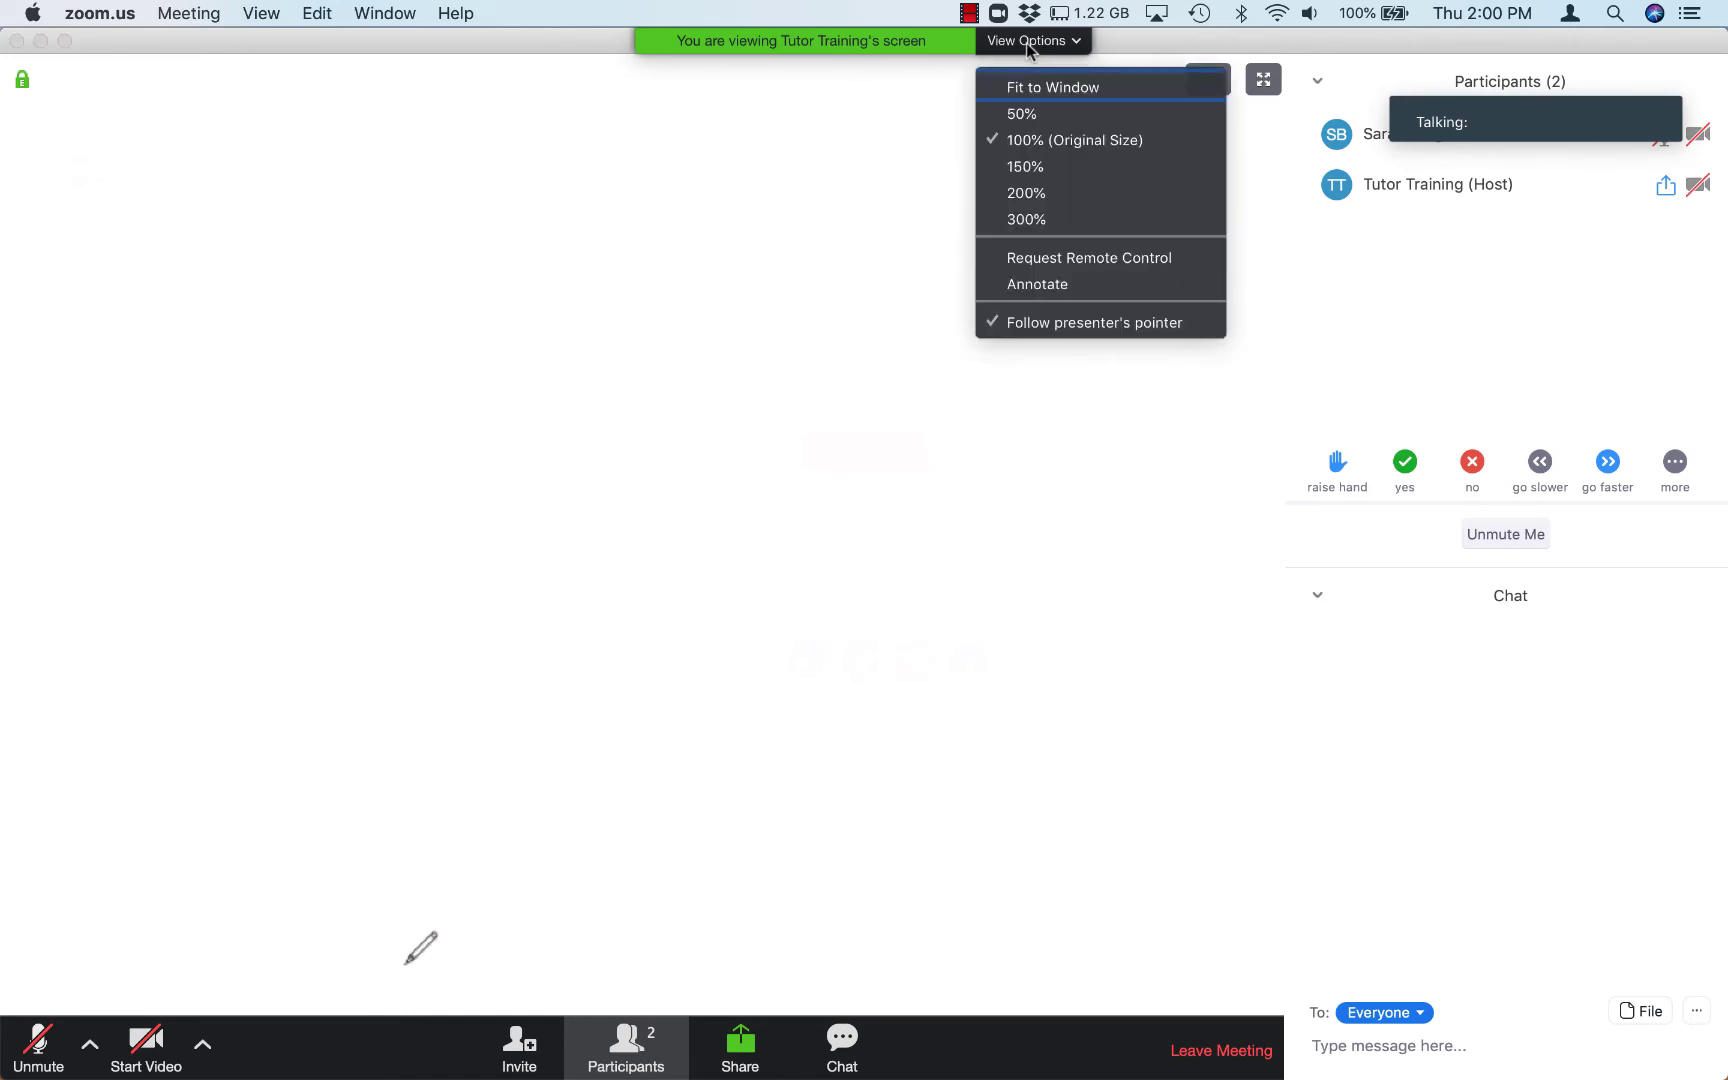
pyautogui.click(1045, 285)
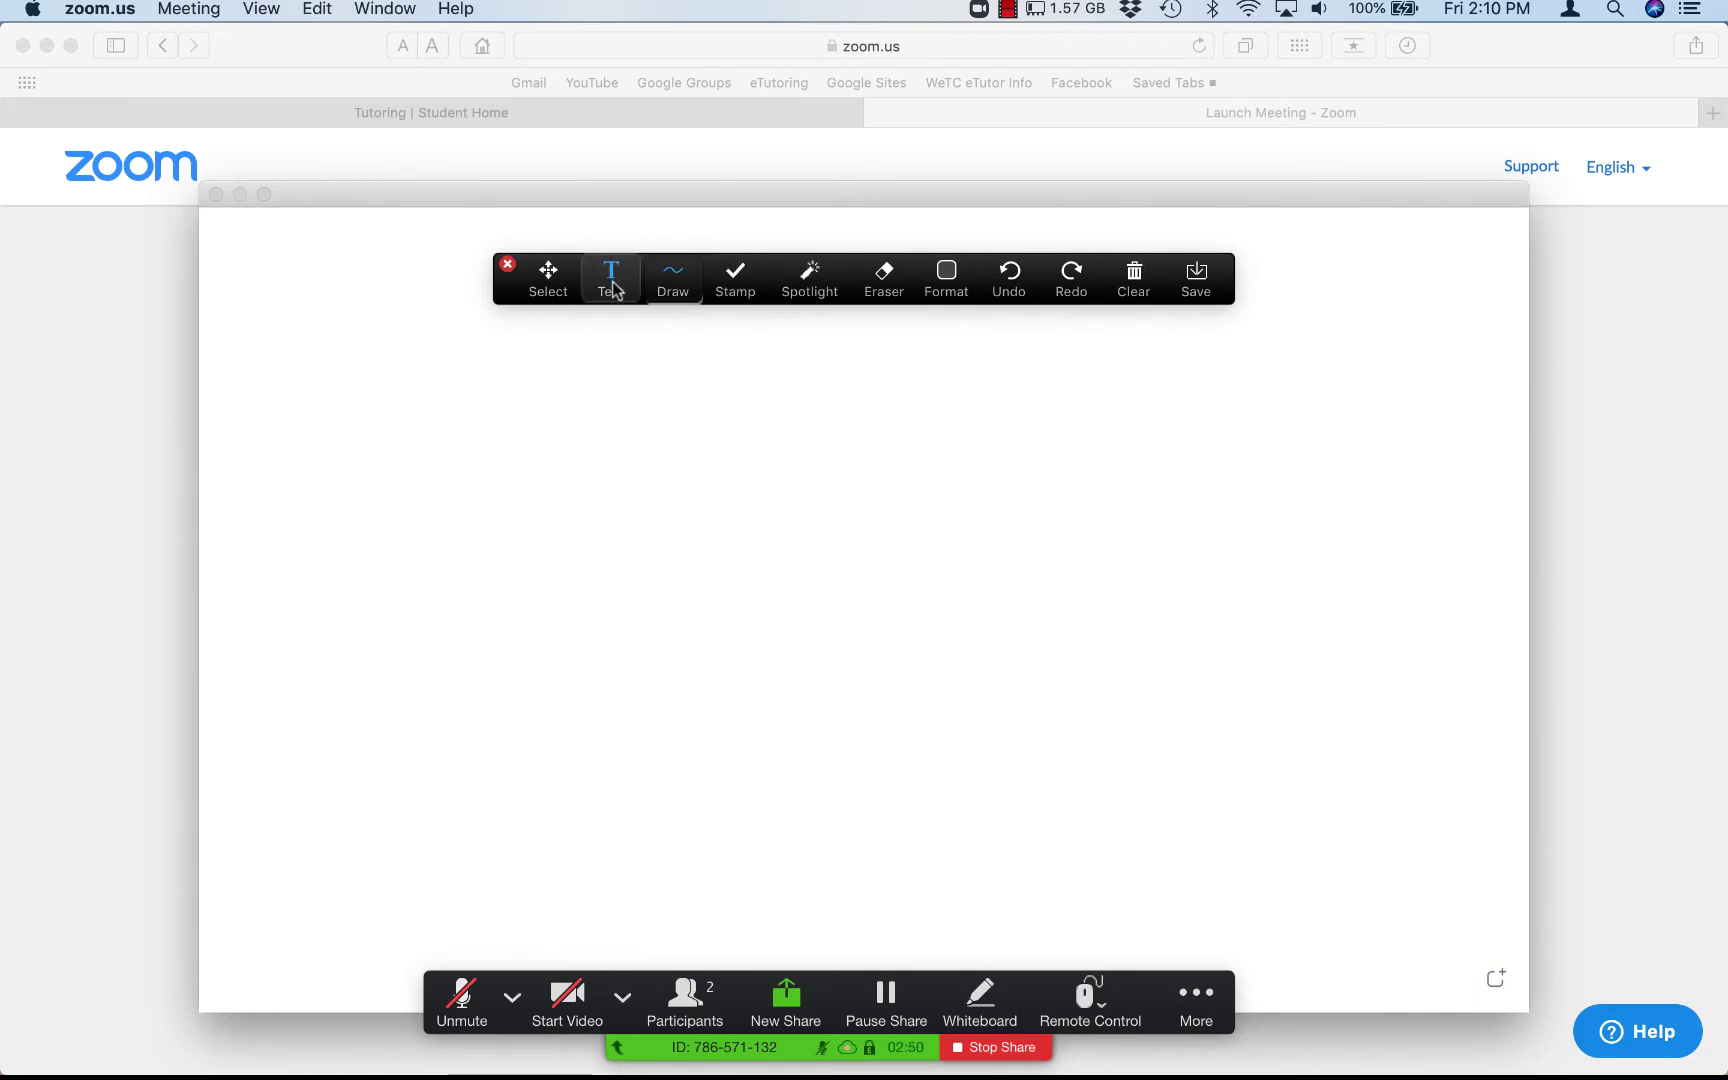
pyautogui.click(612, 281)
pyautogui.click(463, 458)
pyautogui.write('ty')
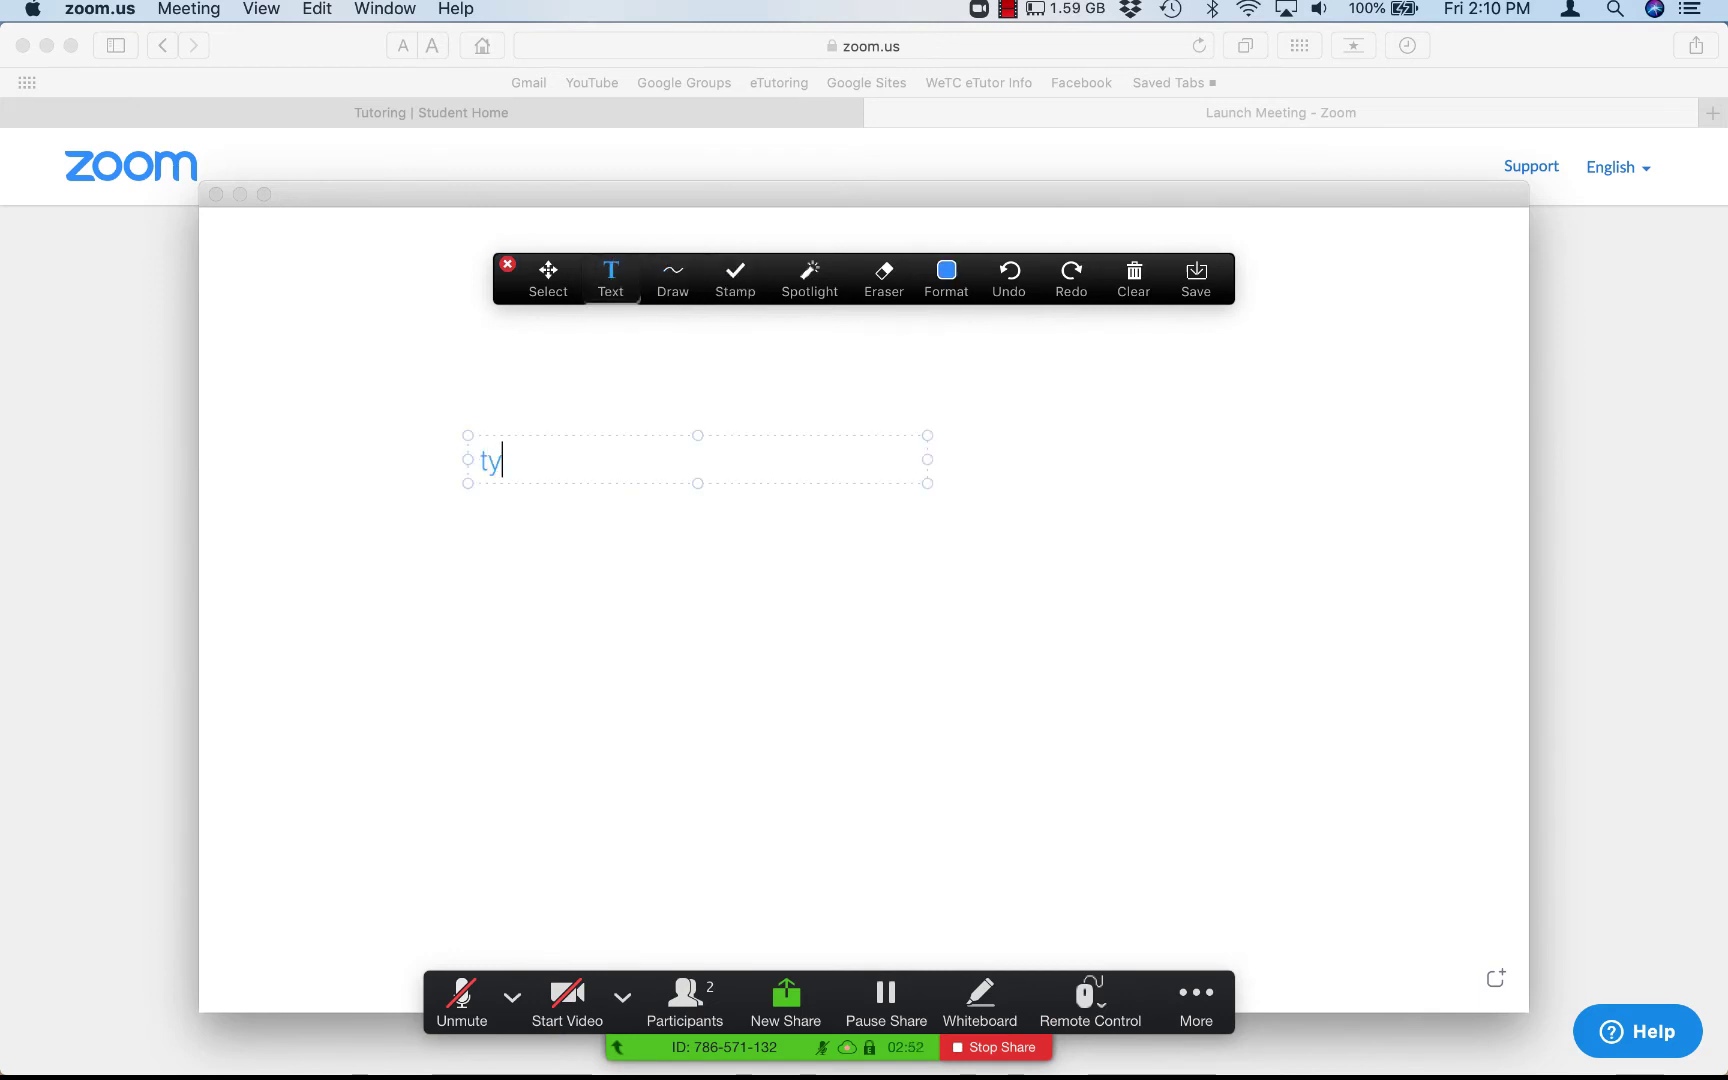
pyautogui.write('pe here.')
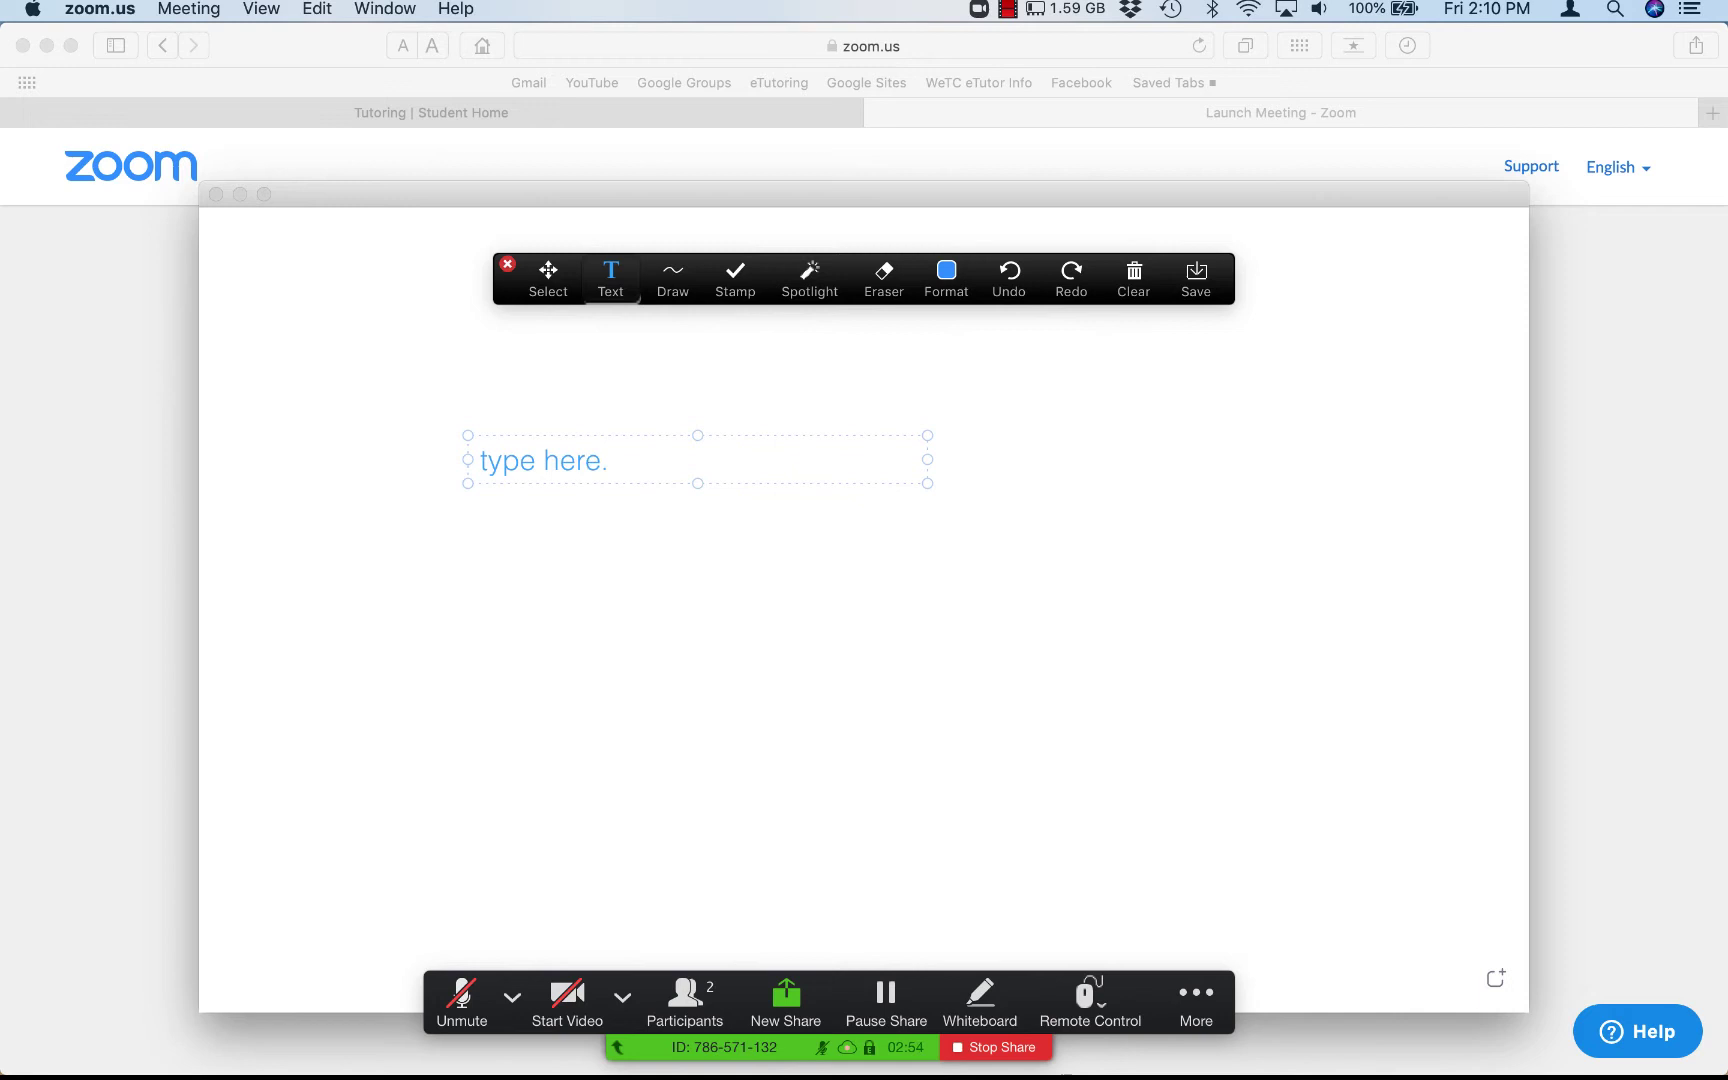
# Step: Draw a horizontal arrow pointing left near the whiteboard's upper right, and a small freehand scribble below it
pyautogui.click(688, 281)
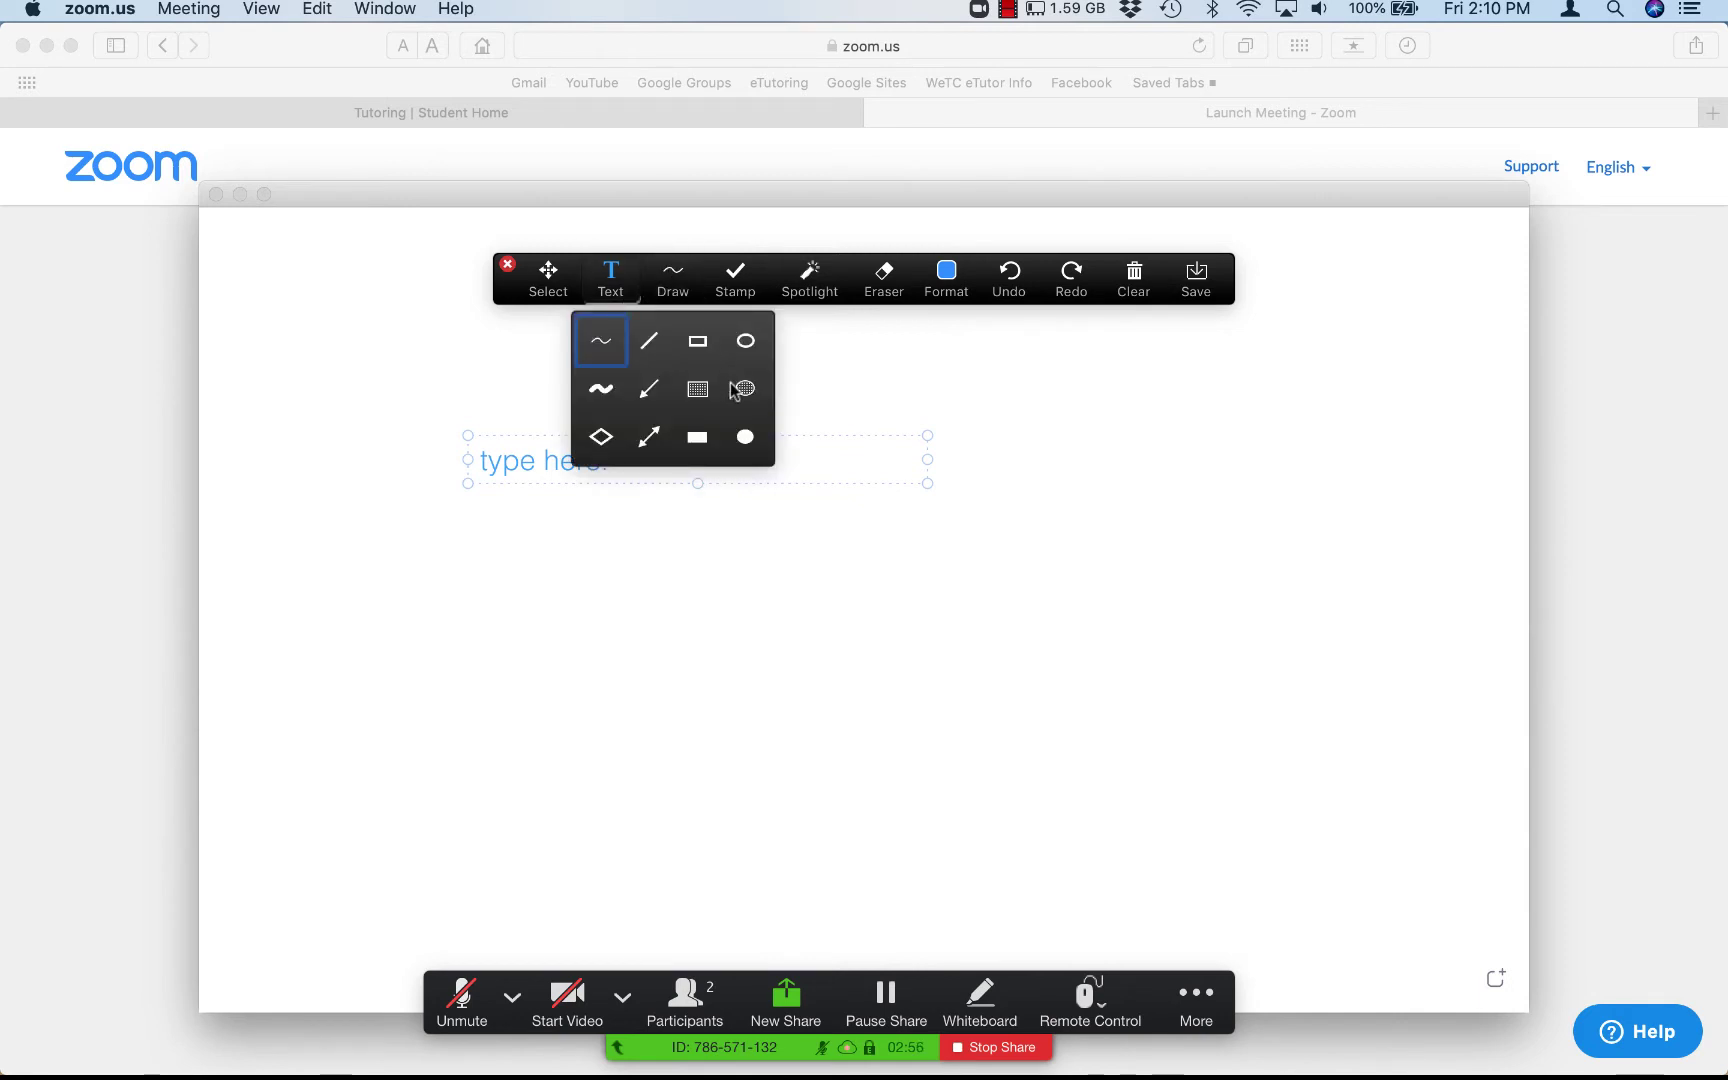
pyautogui.click(649, 389)
pyautogui.moveTo(1200, 398); pyautogui.dragTo(945, 391)
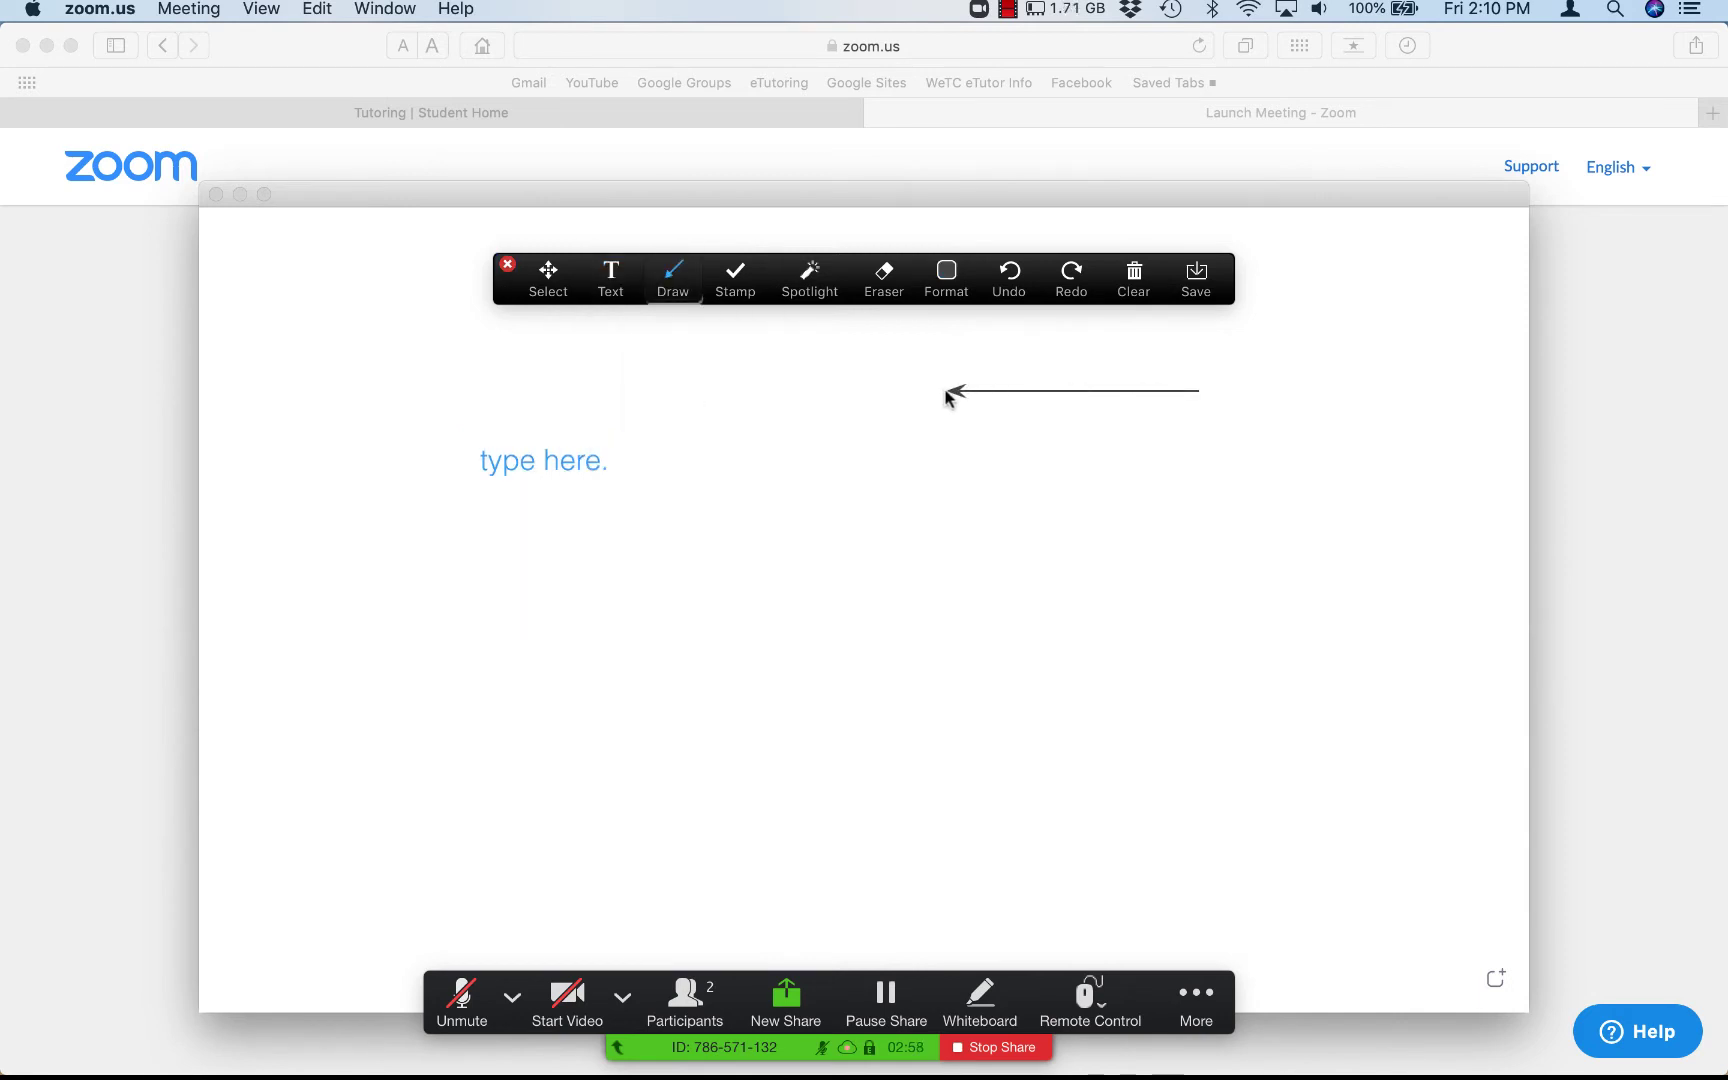
pyautogui.click(674, 281)
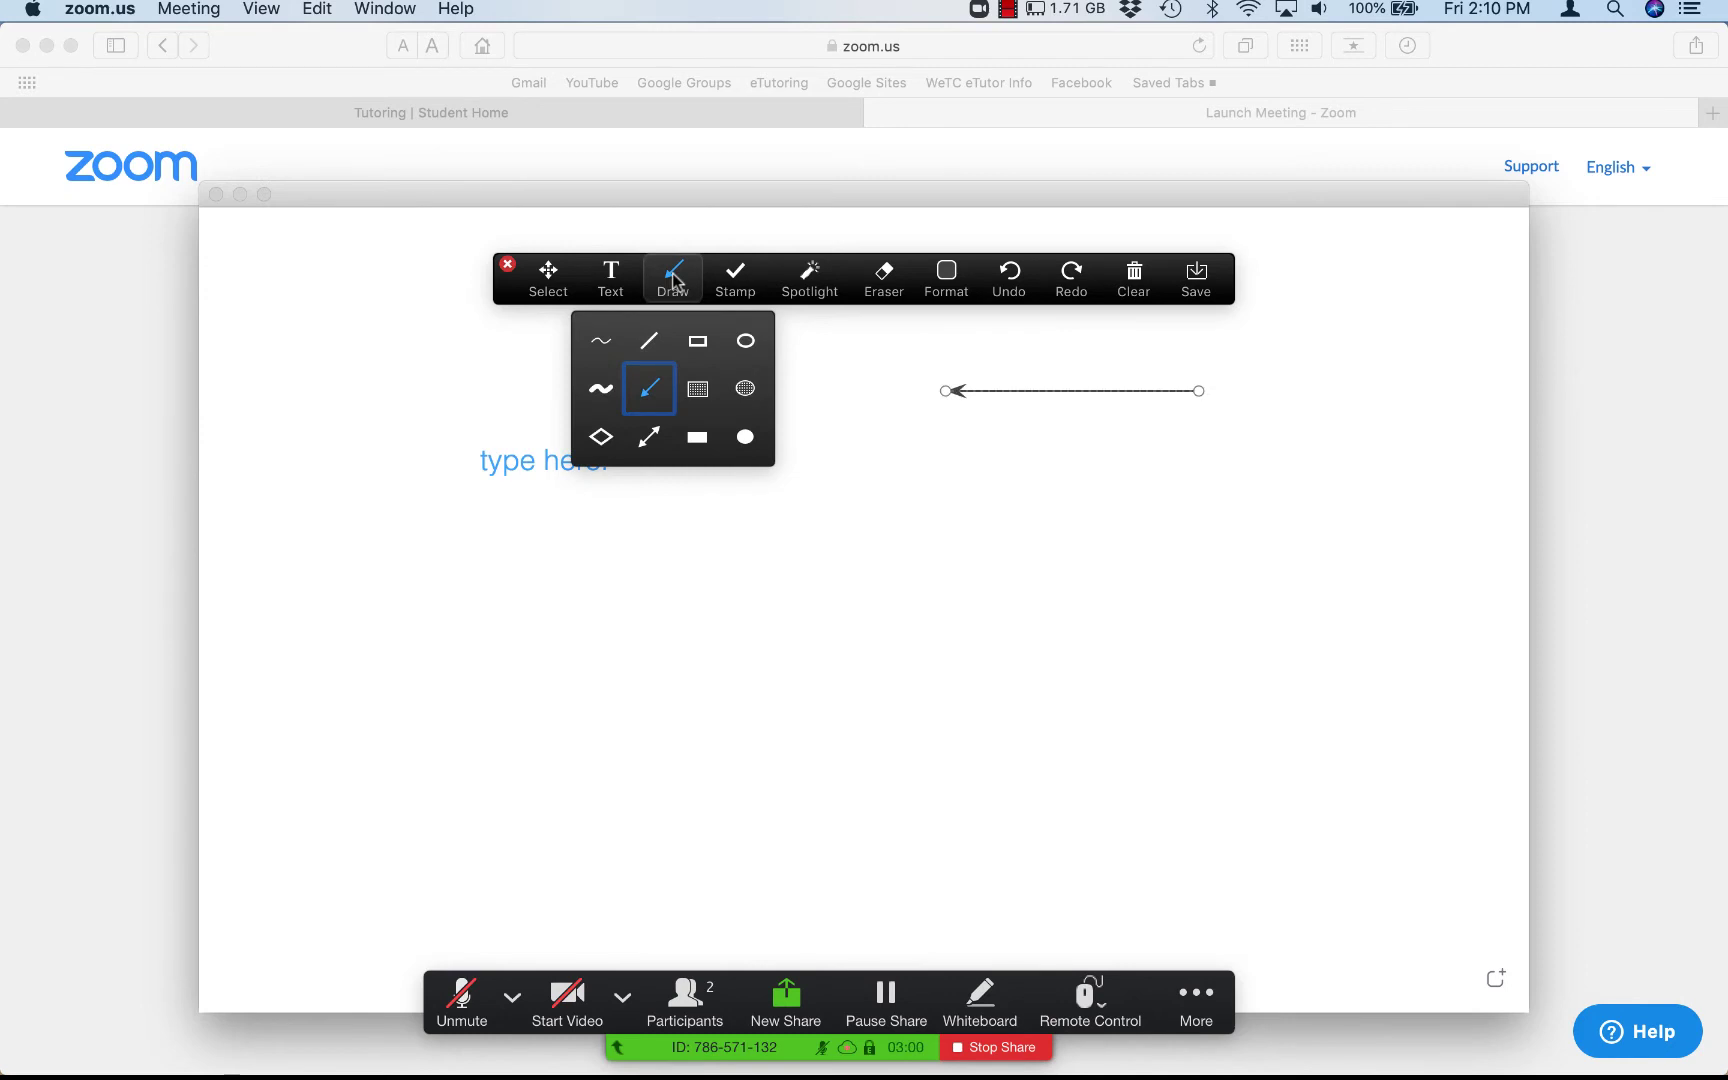
pyautogui.click(600, 341)
pyautogui.moveTo(851, 512)
pyautogui.mouseDown()
pyautogui.moveTo(856, 548)
pyautogui.moveTo(905, 505)
pyautogui.moveTo(900, 563)
pyautogui.mouseUp()
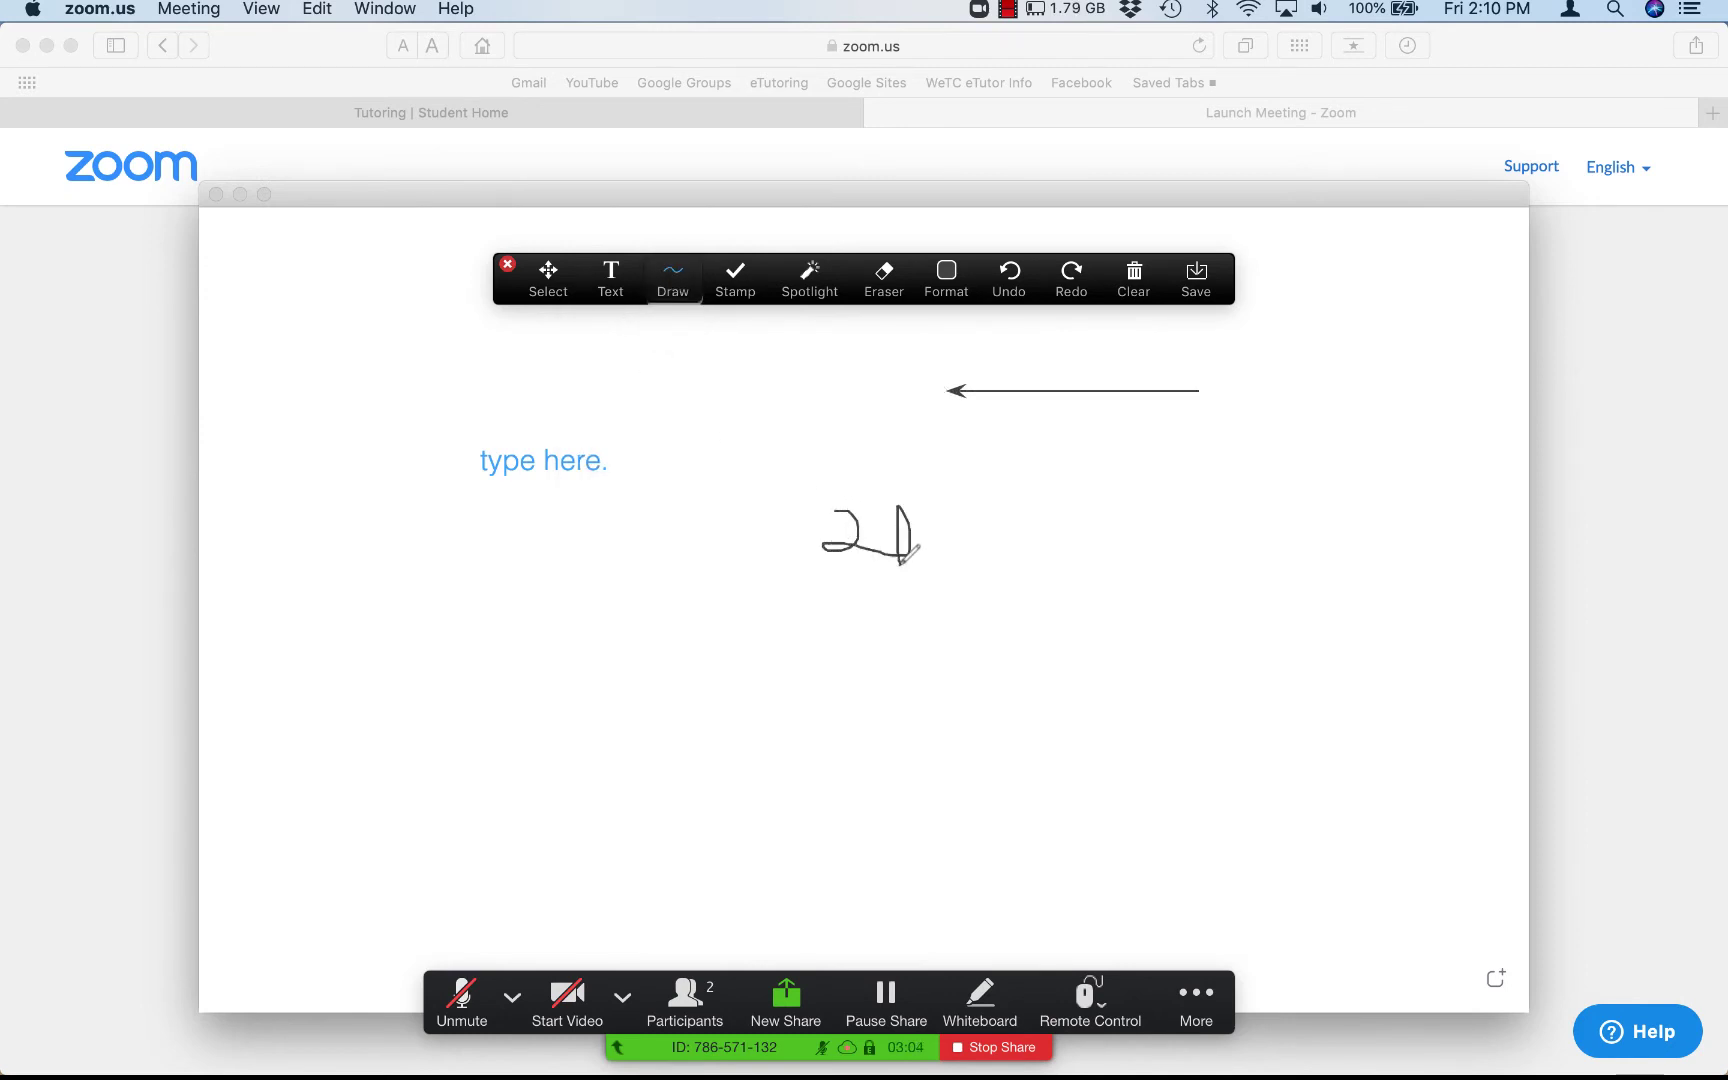
# Step: Stamp a cross beside the "type here." text and a heart at the tail of the drawn arrow
pyautogui.click(735, 280)
pyautogui.click(786, 346)
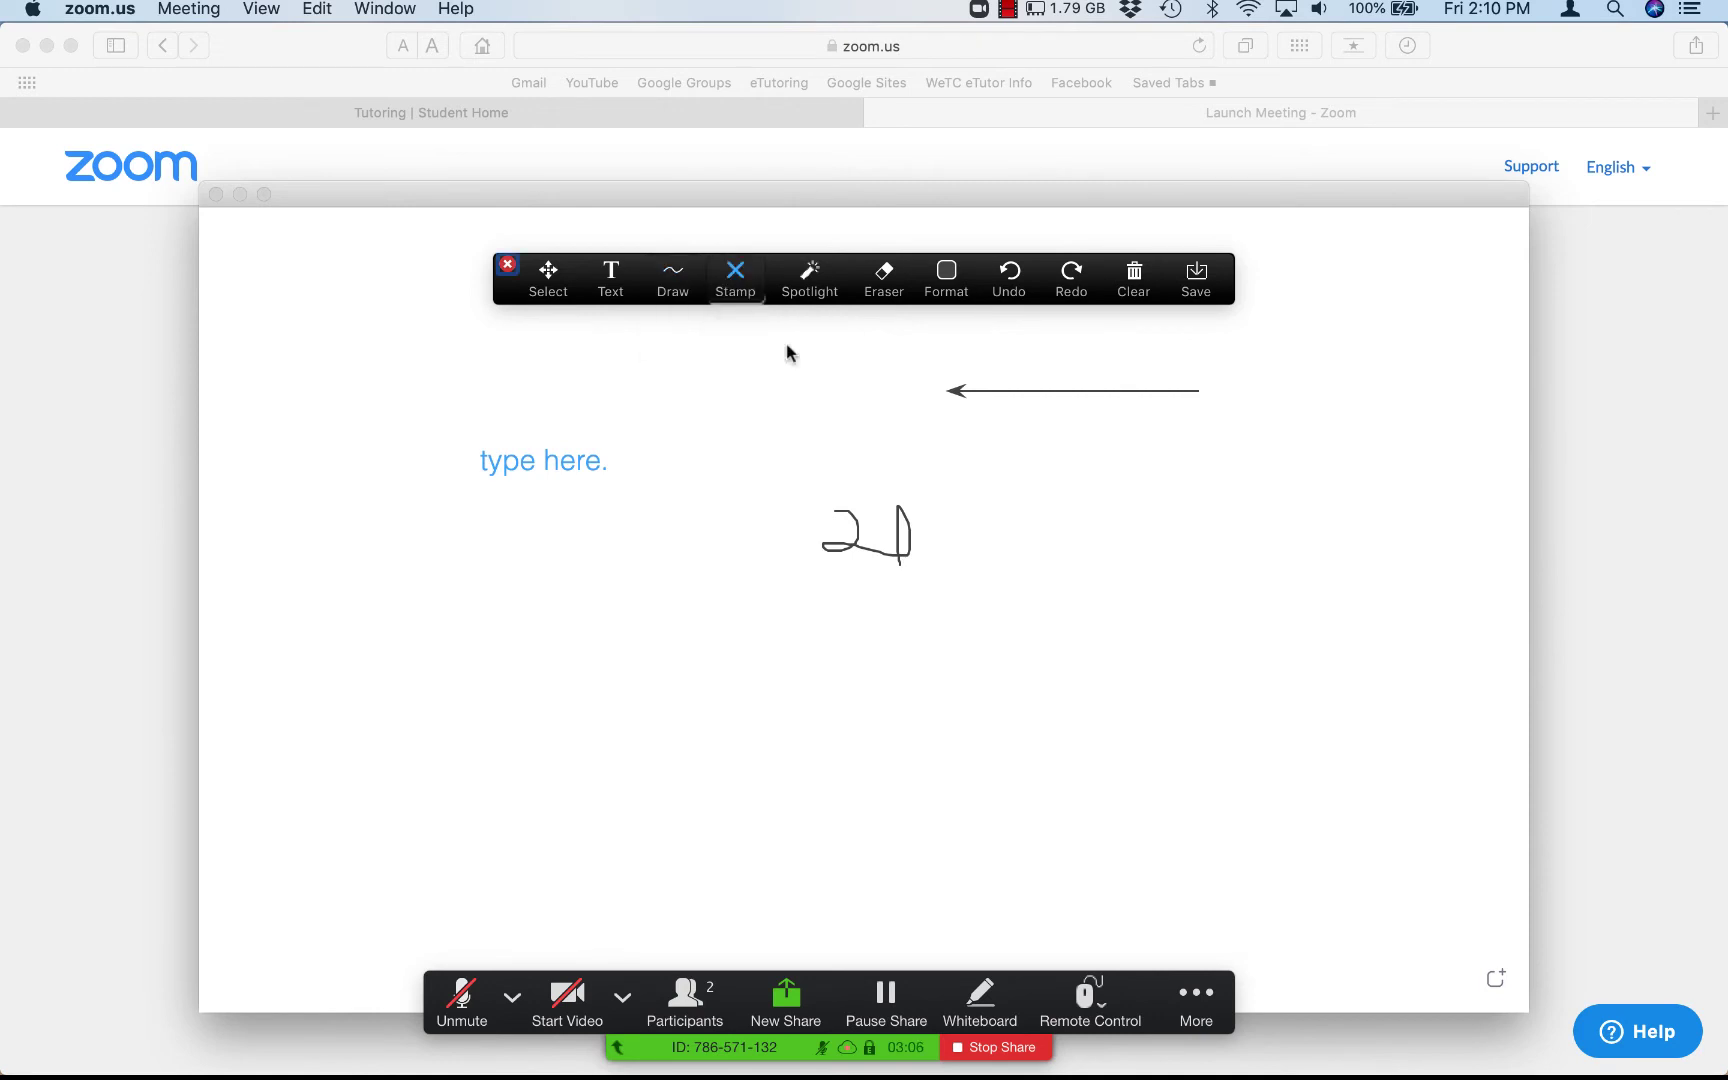
pyautogui.click(628, 458)
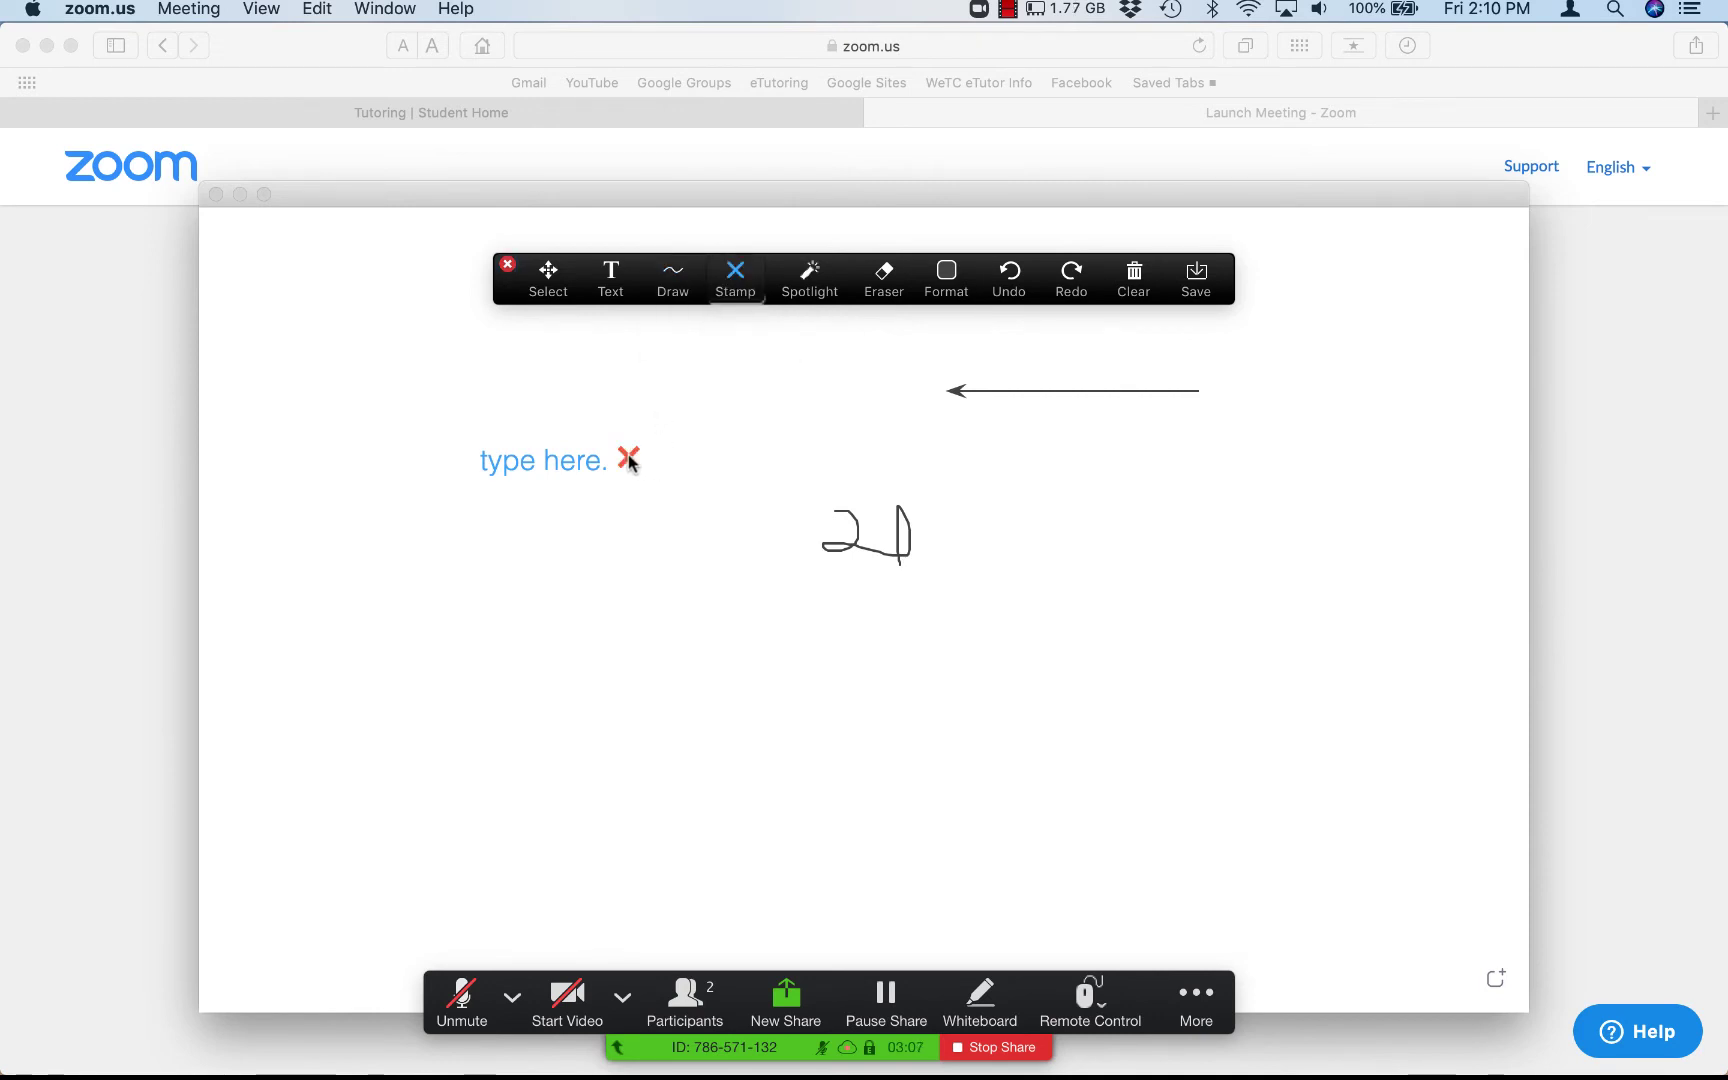
pyautogui.click(735, 280)
pyautogui.click(736, 390)
pyautogui.click(1214, 384)
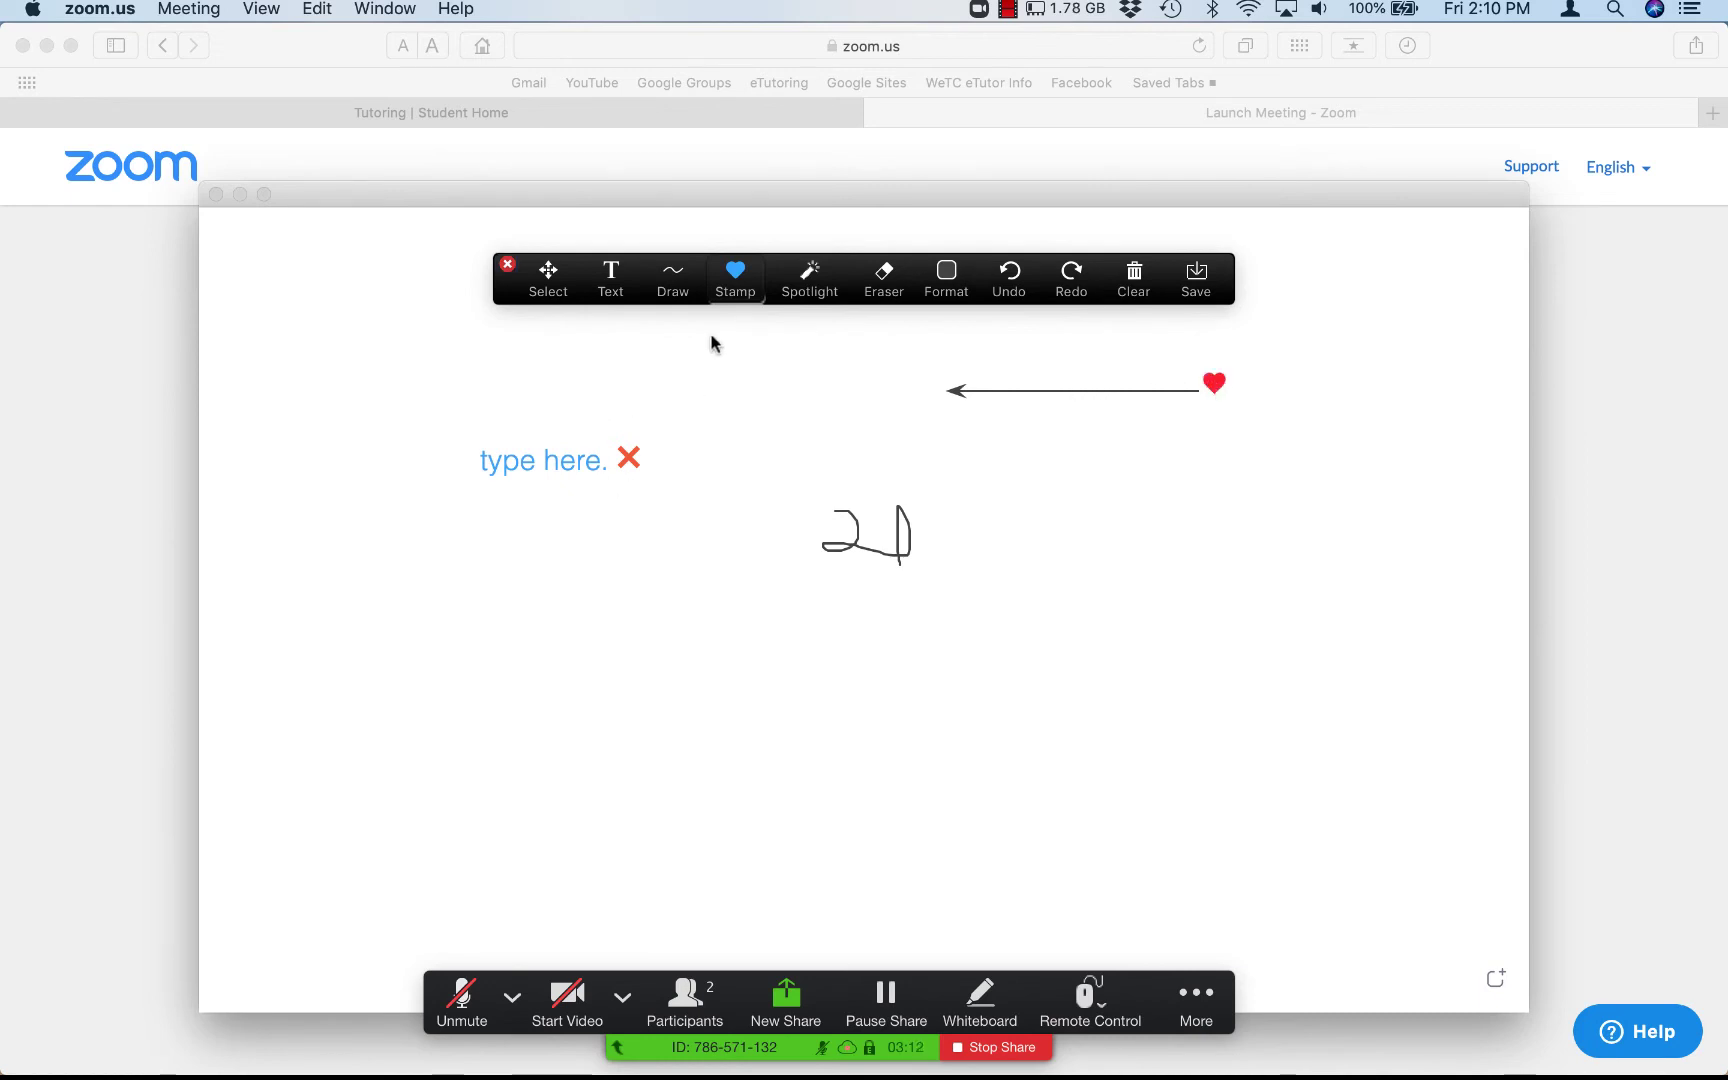
# Step: Place a name-labelled arrow pointer in front of the drawn arrow's head, and switch to the Spotlight pointer
pyautogui.click(828, 289)
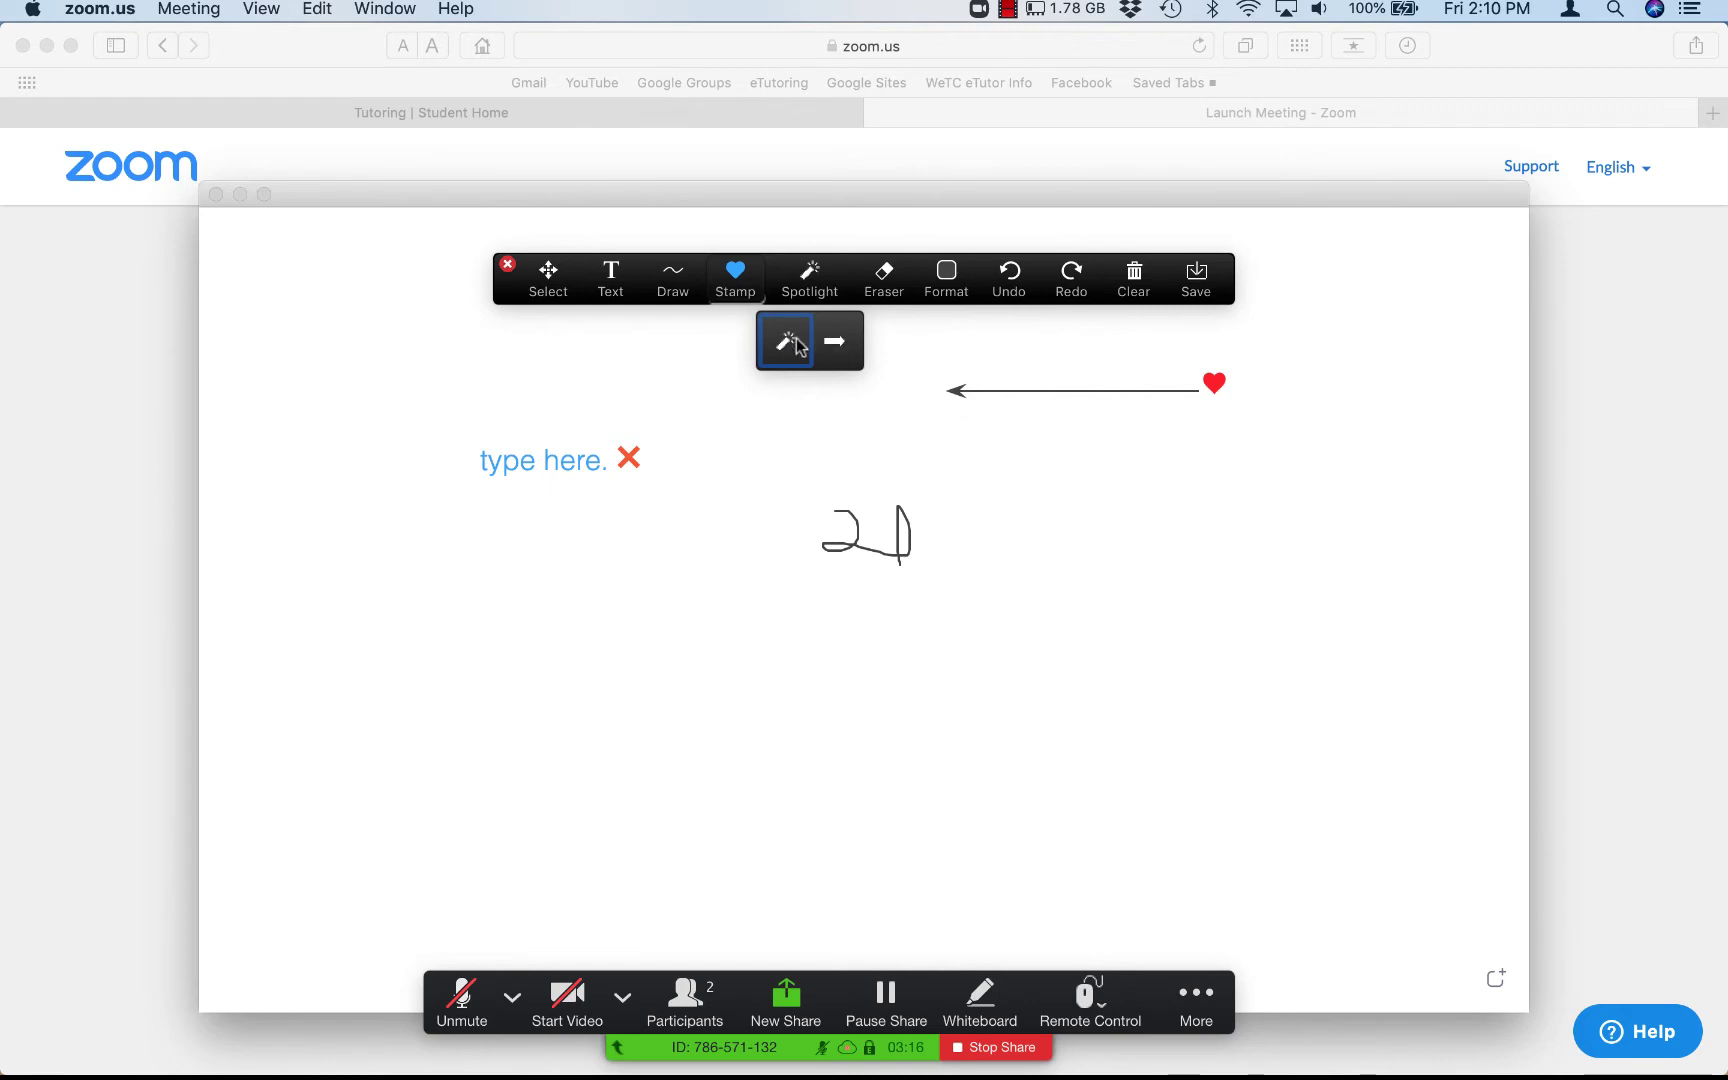
pyautogui.click(838, 341)
pyautogui.click(920, 381)
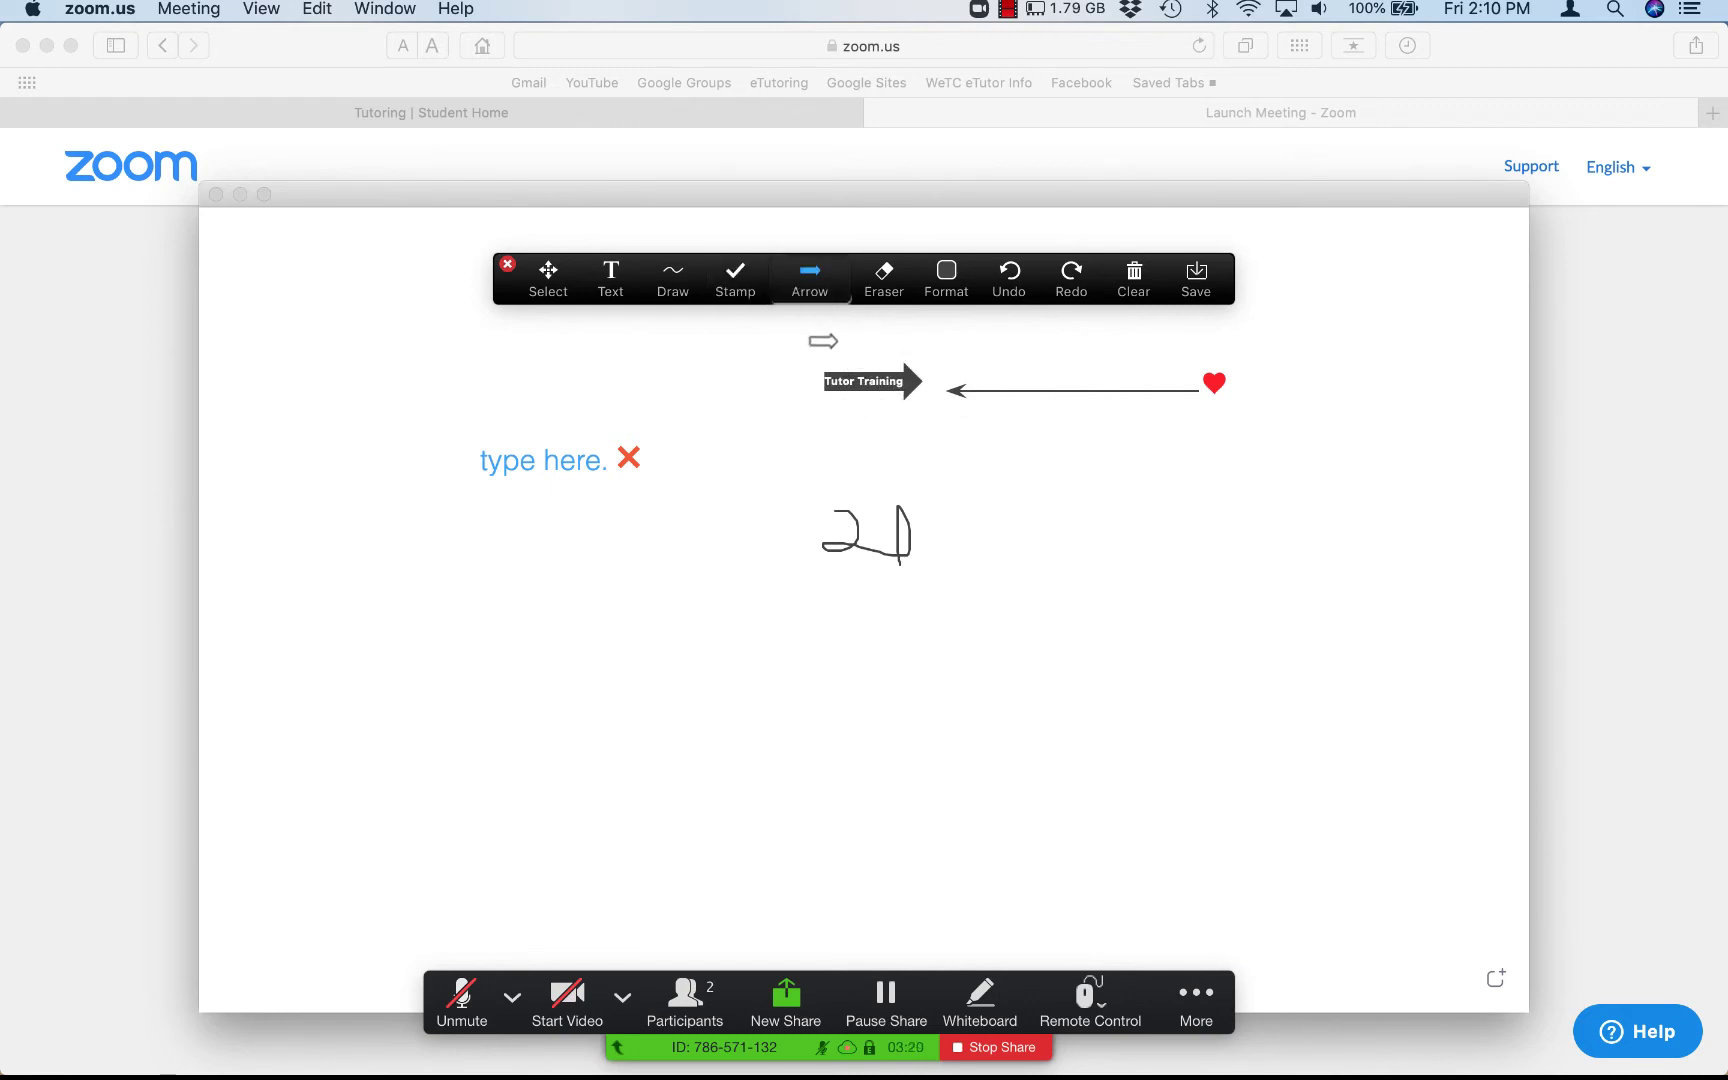
pyautogui.click(810, 290)
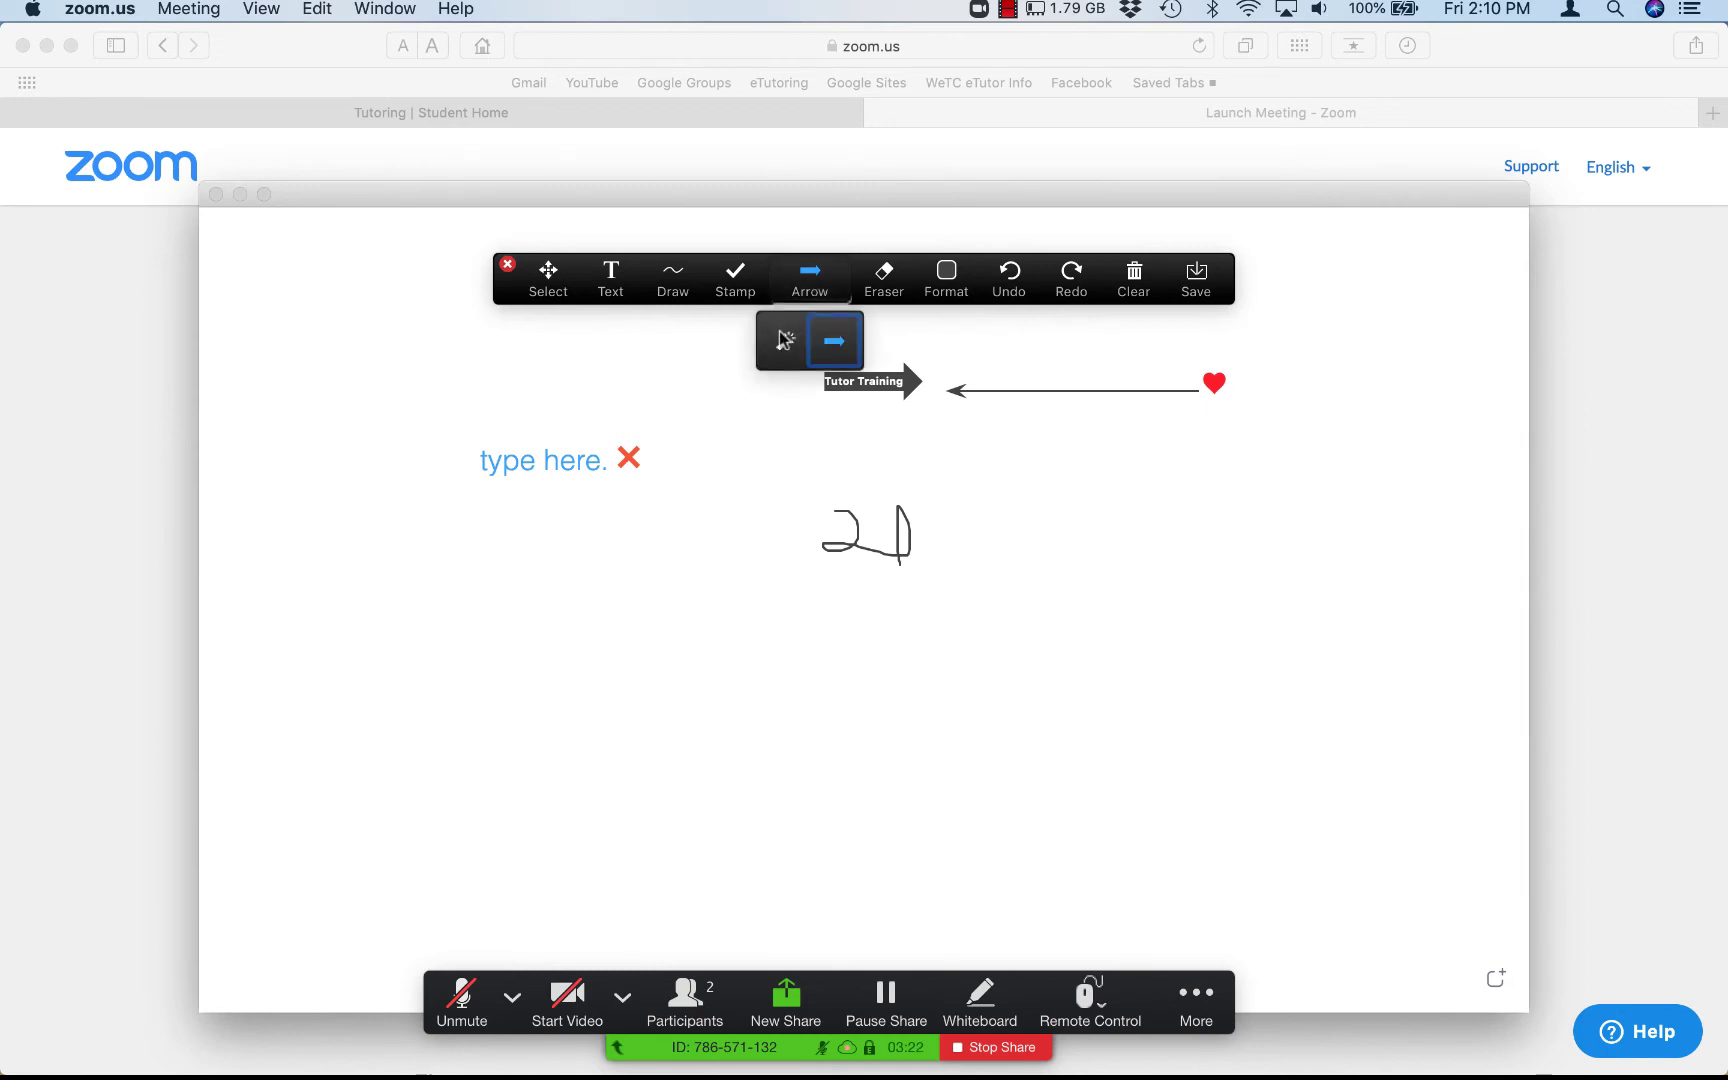
pyautogui.click(784, 340)
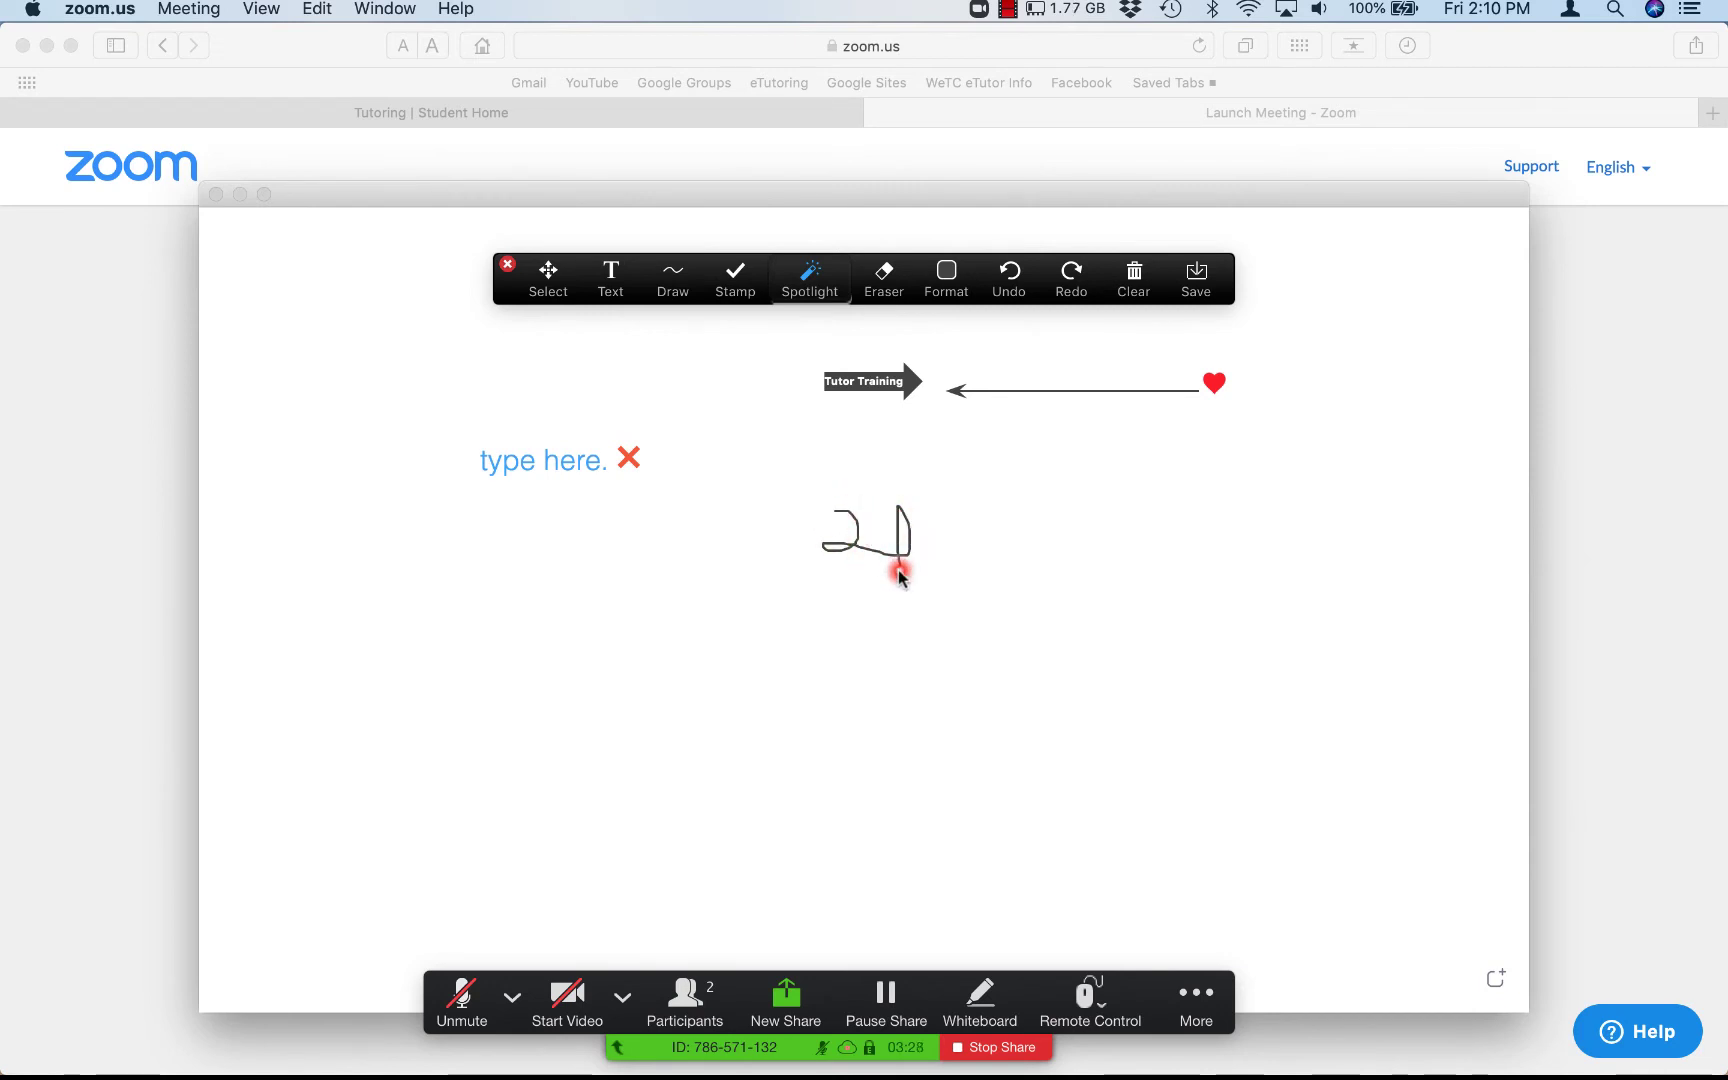
# Step: Erase the name-labelled pointer, the drawn arrow and the heart stamp from the whiteboard
pyautogui.click(889, 268)
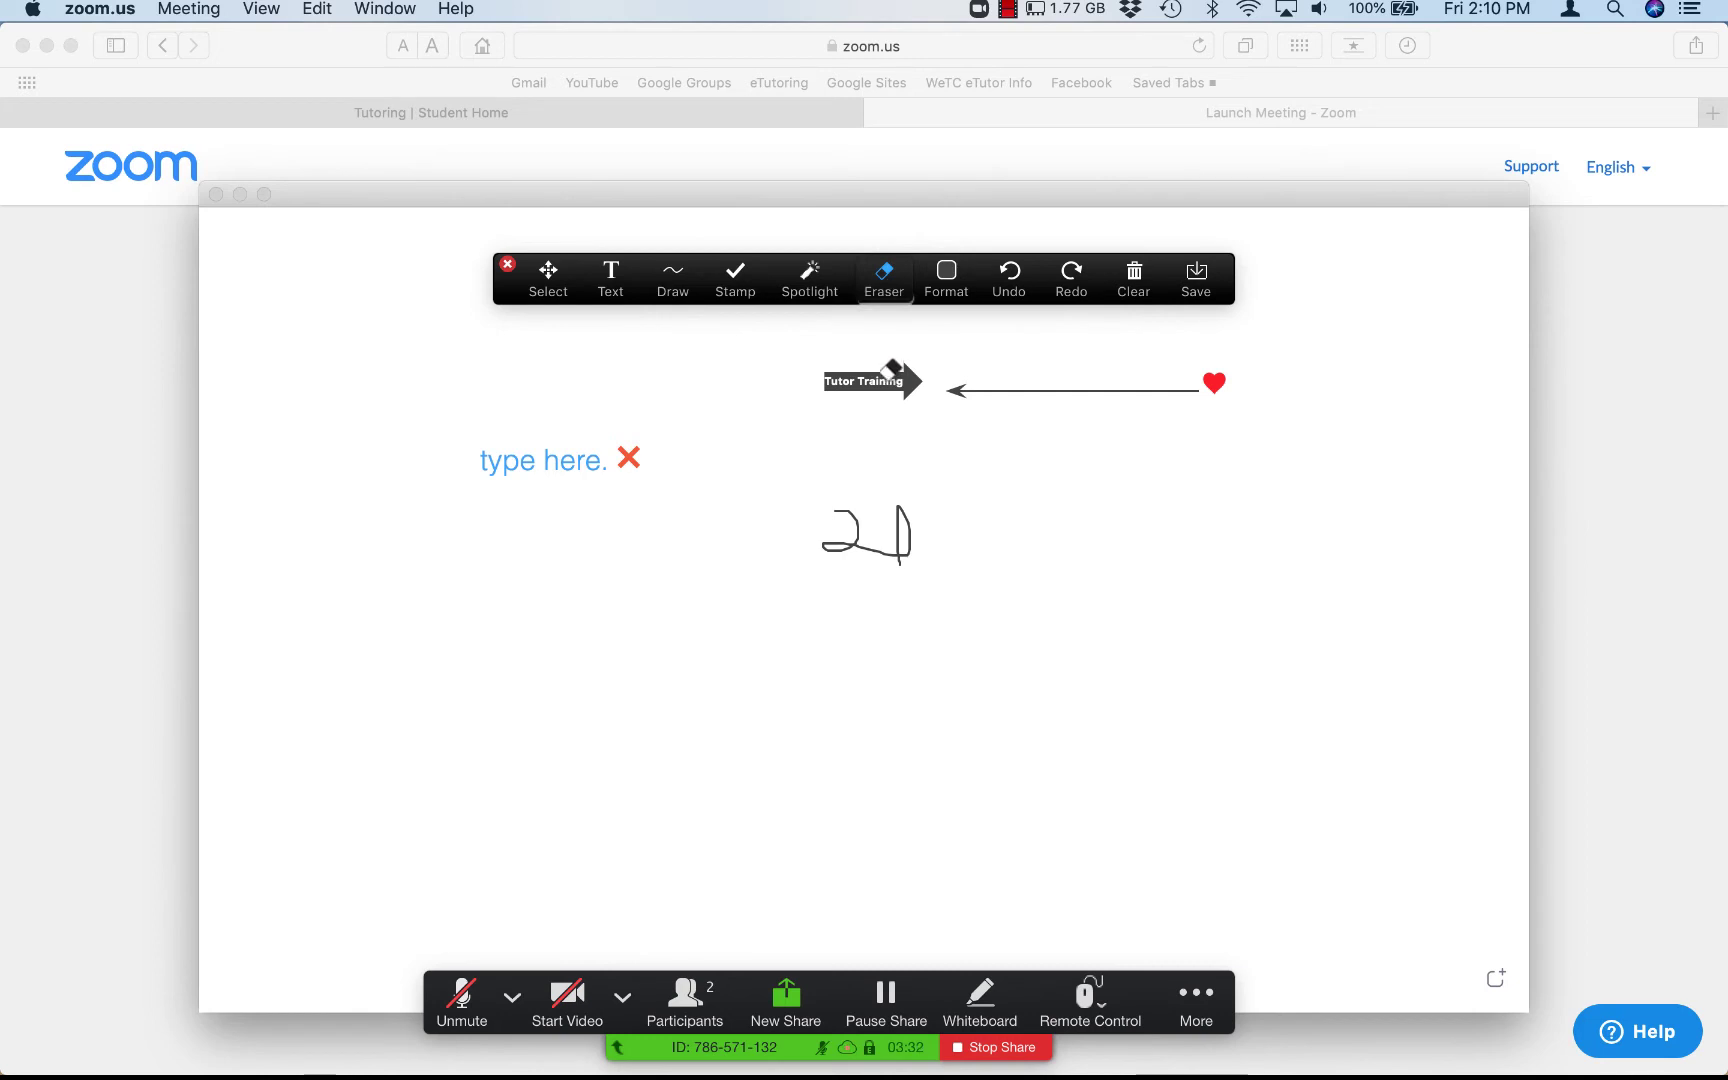
pyautogui.click(892, 378)
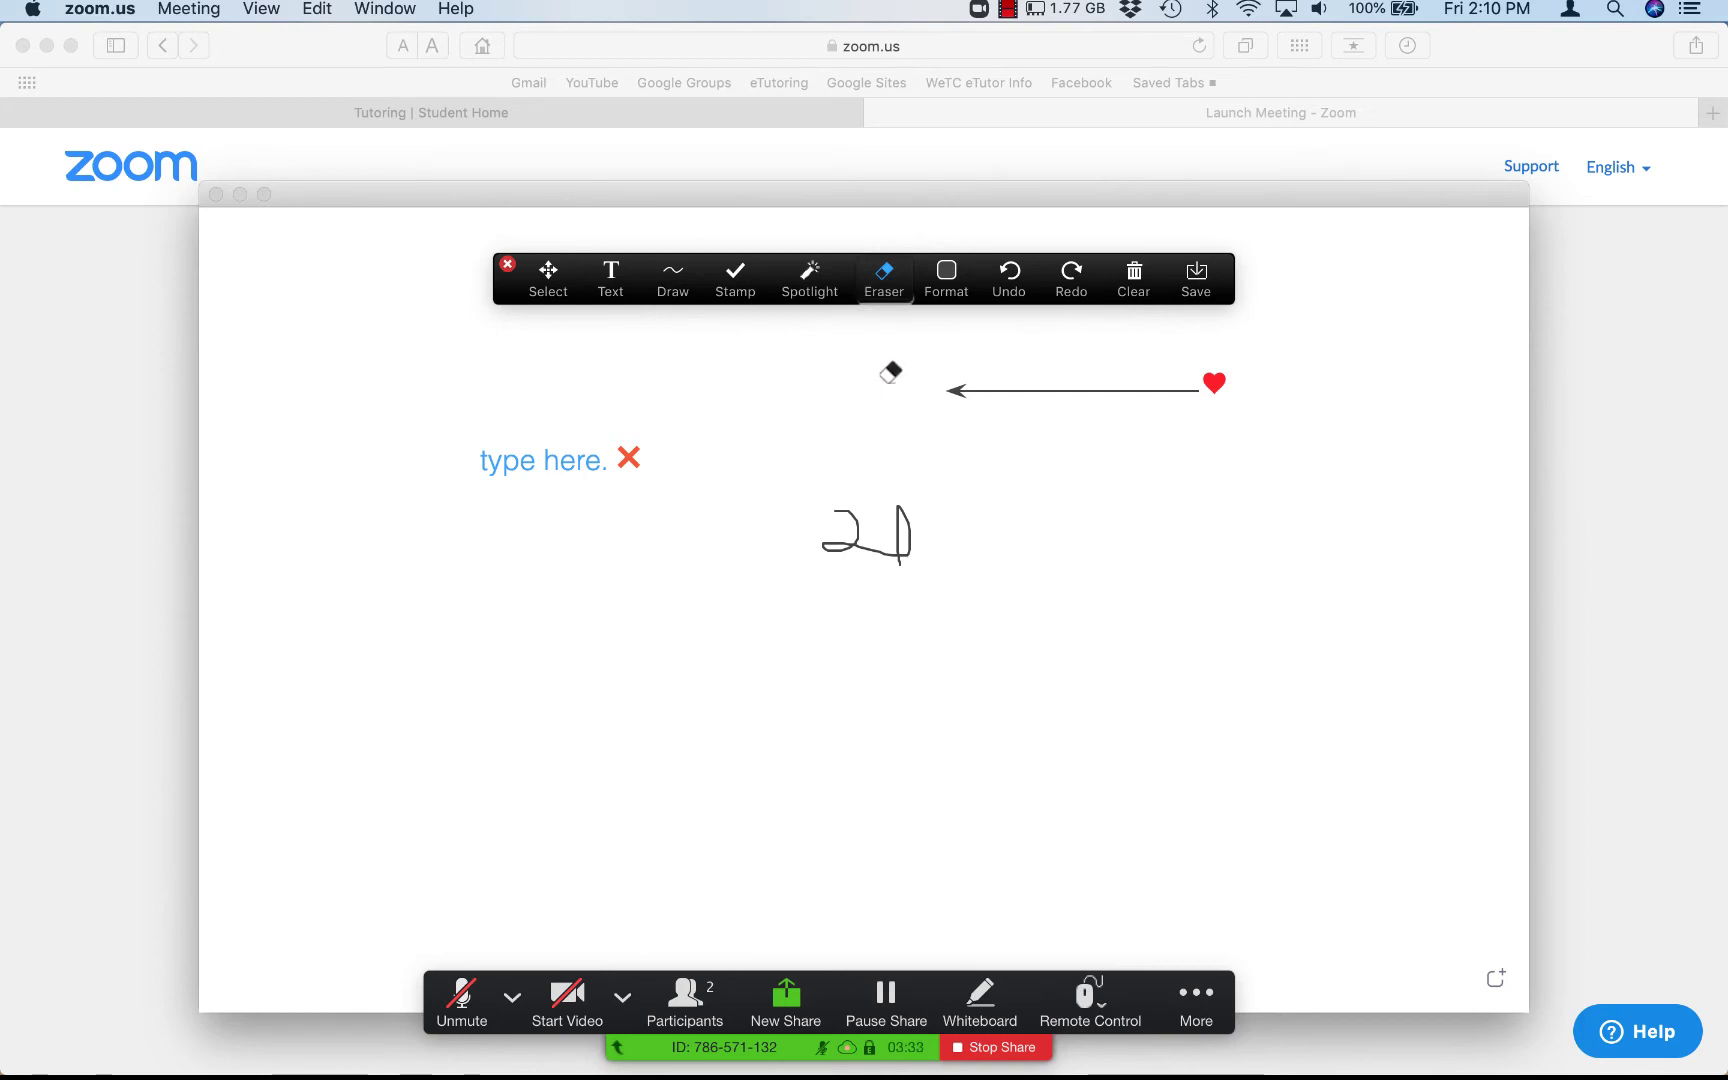
pyautogui.click(997, 384)
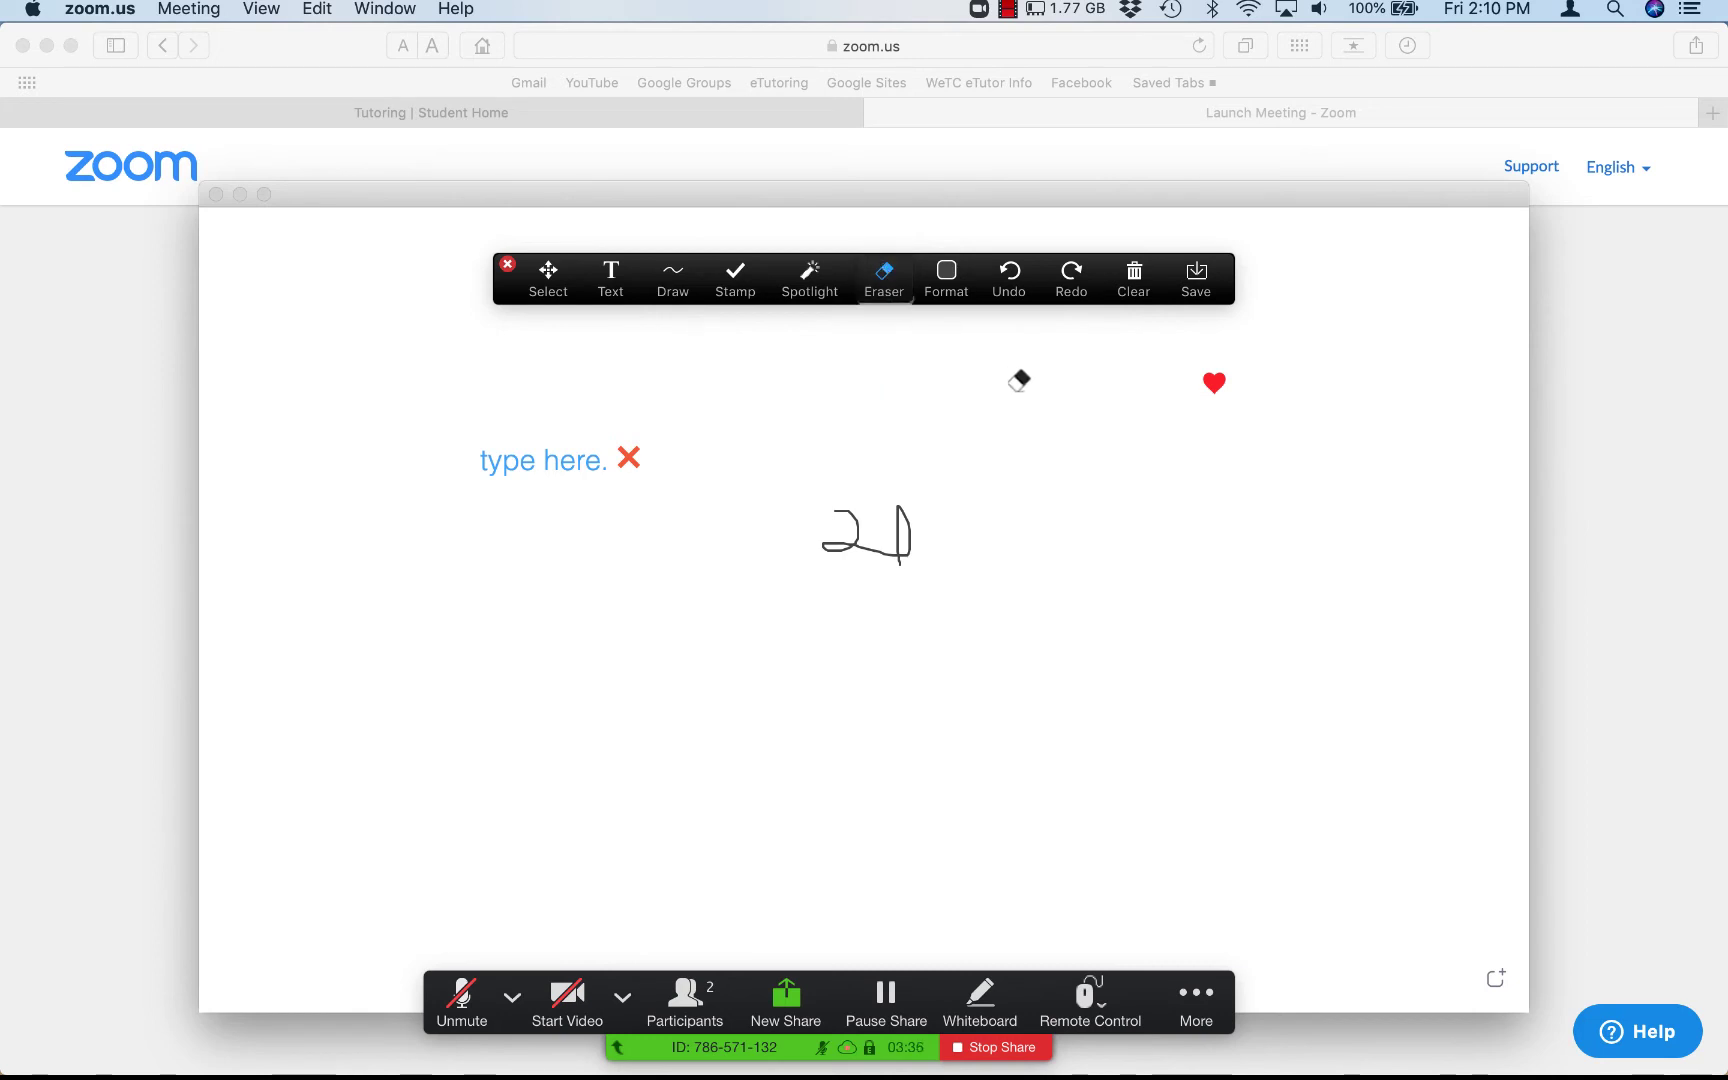
pyautogui.click(1218, 380)
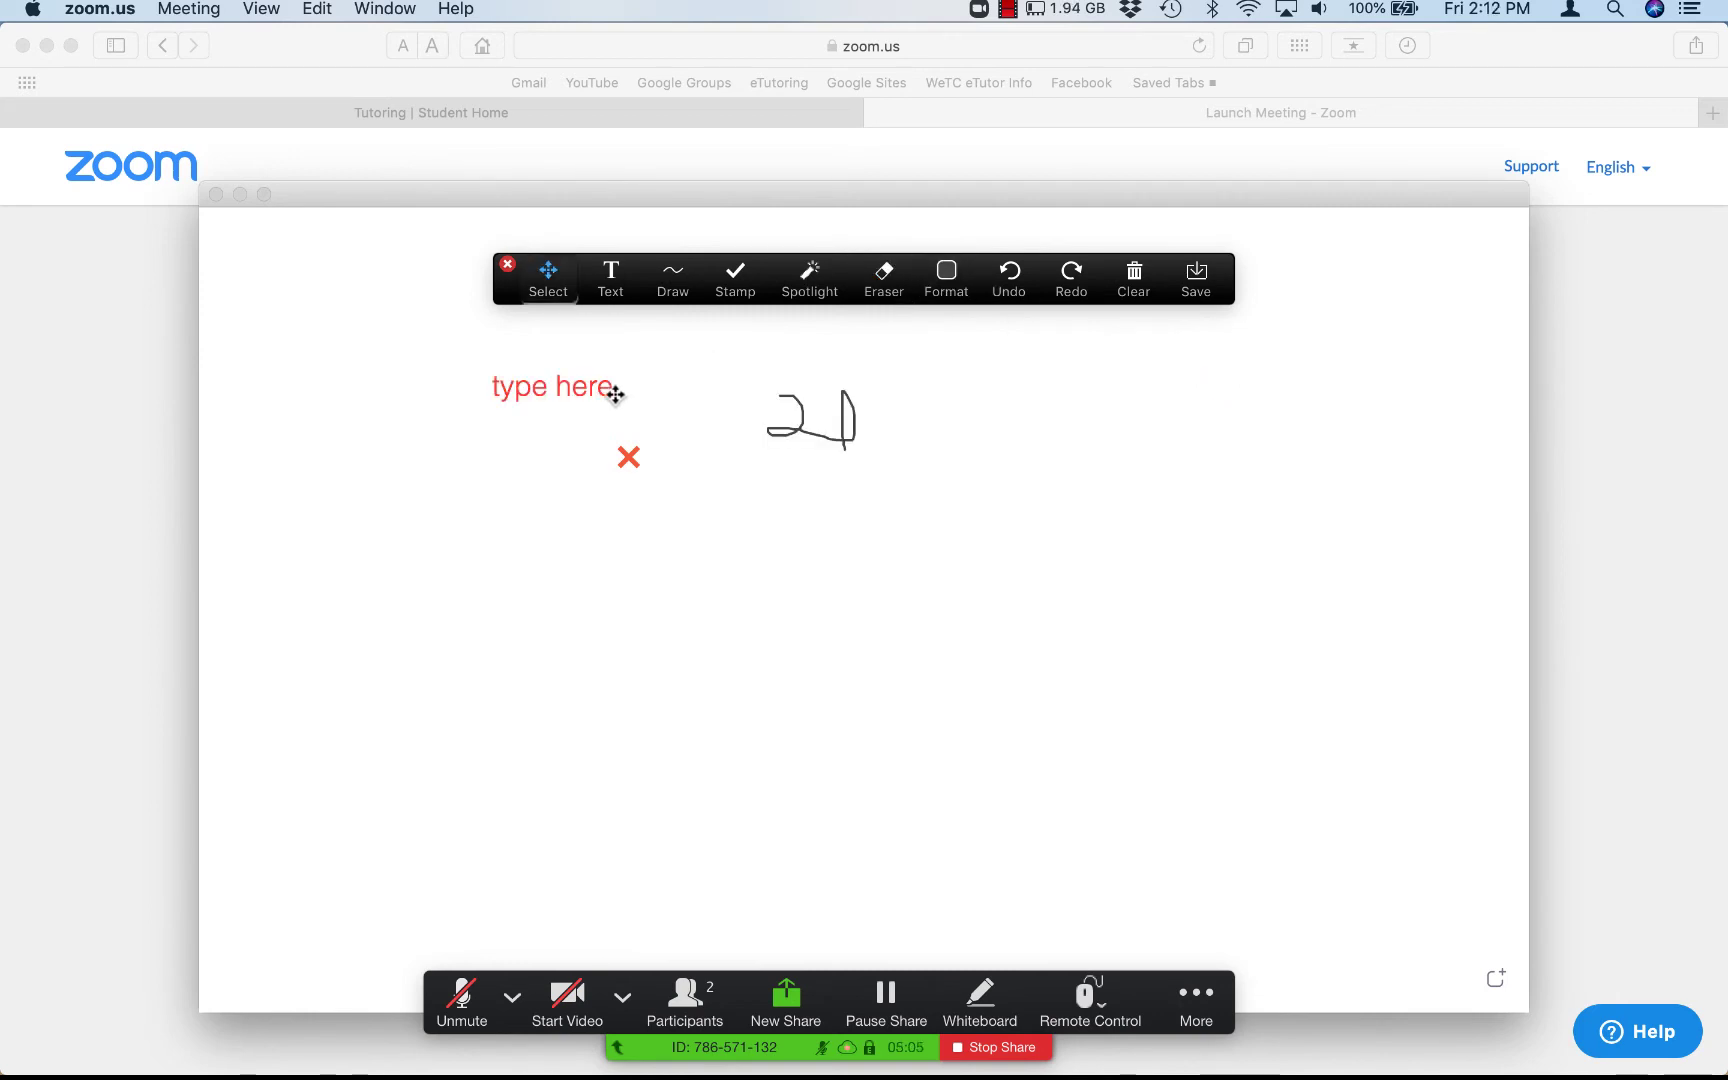
# Step: Change the color of the whole "type here." text to bright green
pyautogui.click(557, 382)
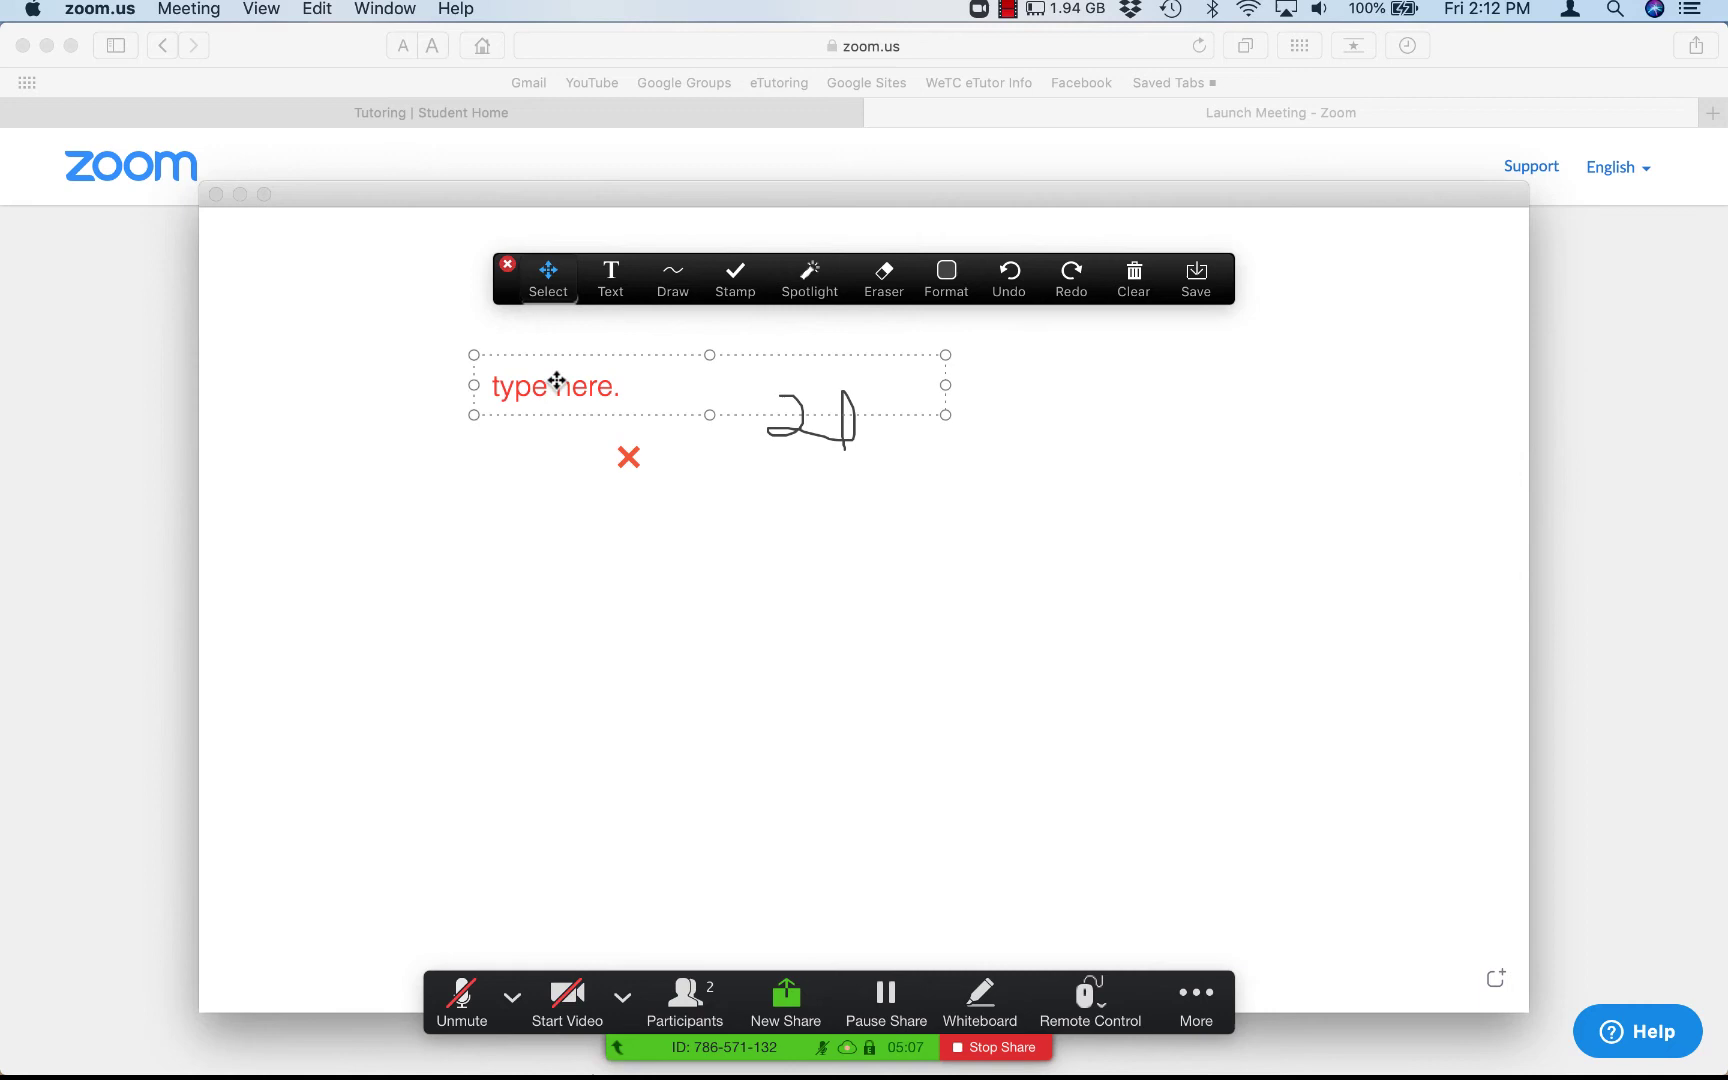
pyautogui.doubleClick(558, 381)
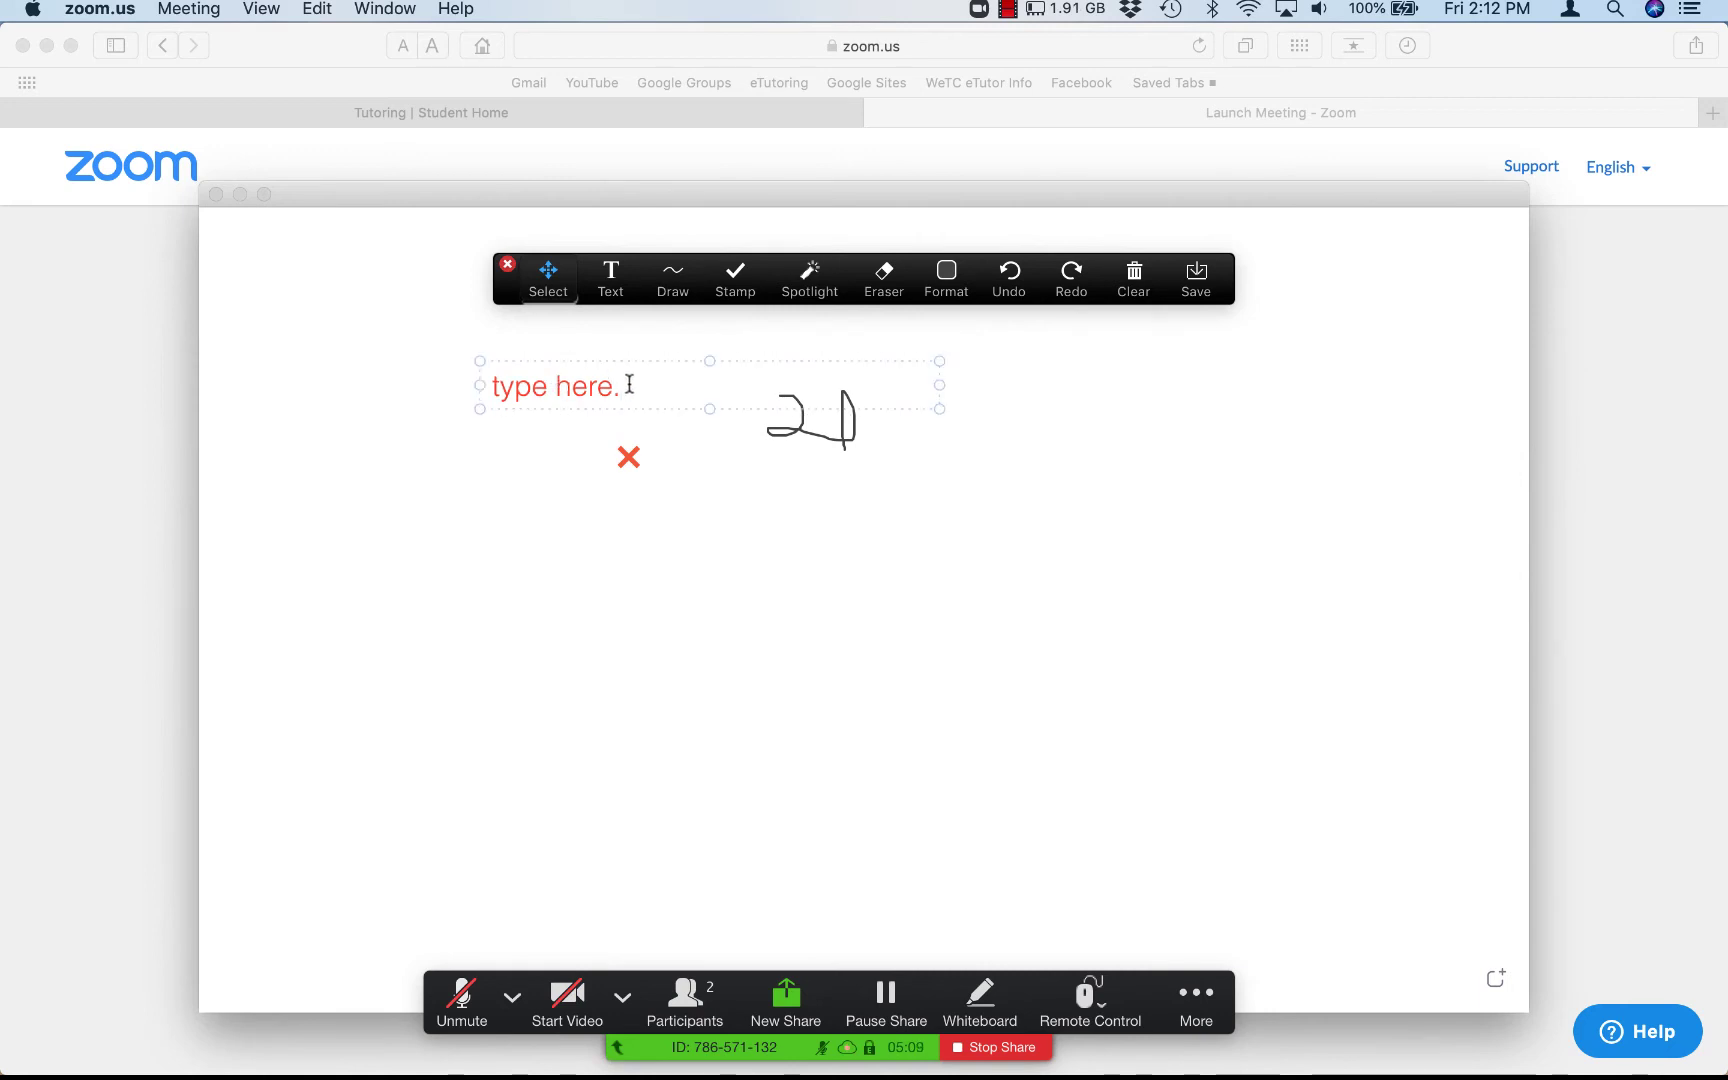
pyautogui.moveTo(624, 386); pyautogui.dragTo(474, 386)
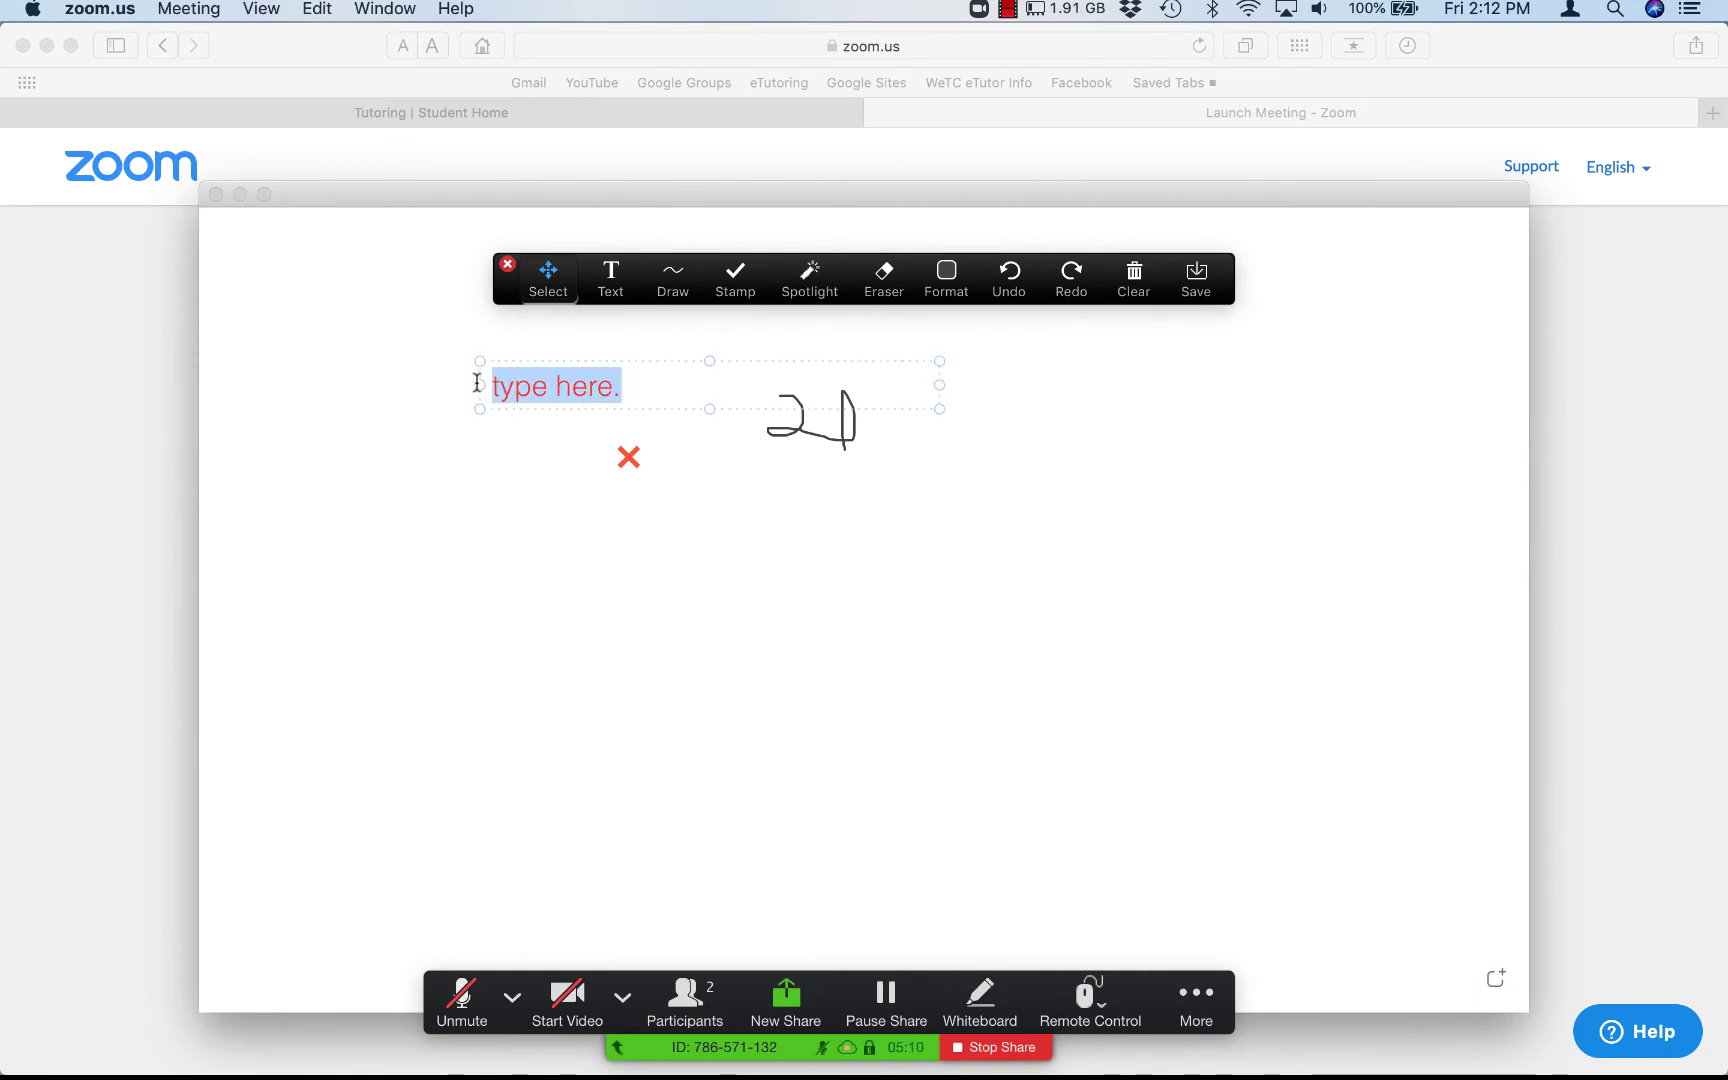
pyautogui.click(947, 276)
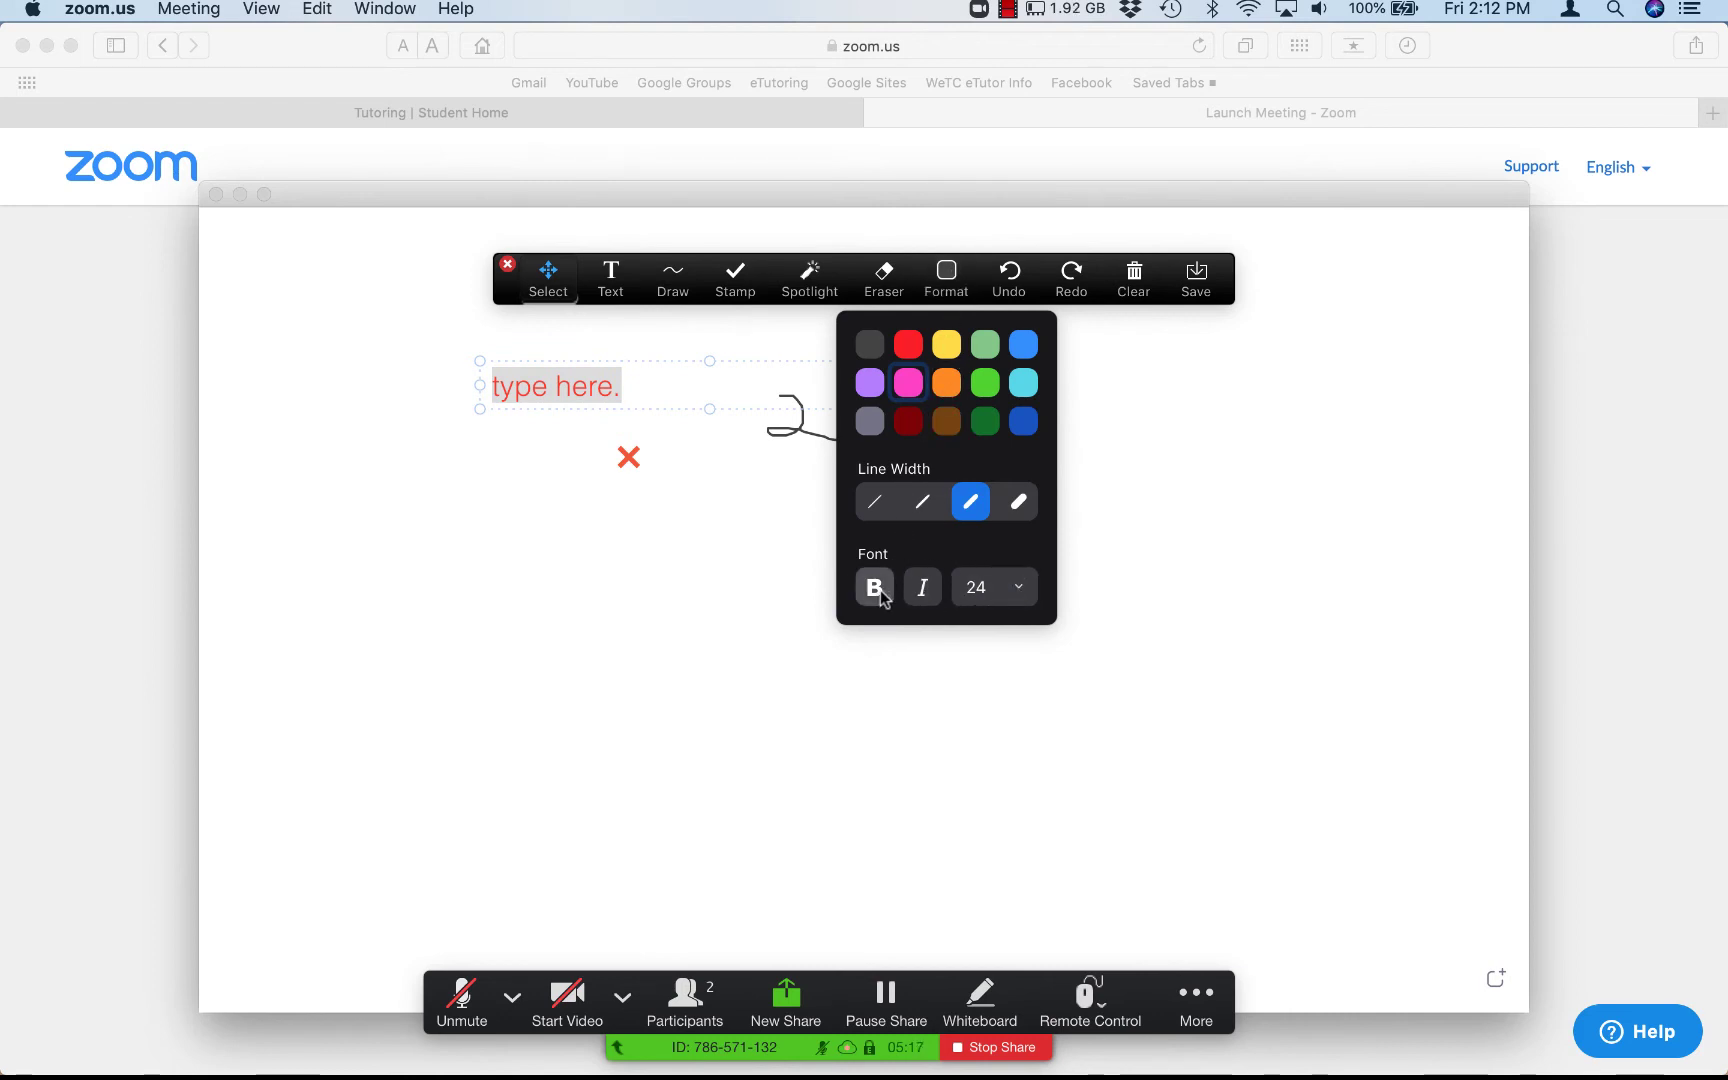
pyautogui.click(987, 384)
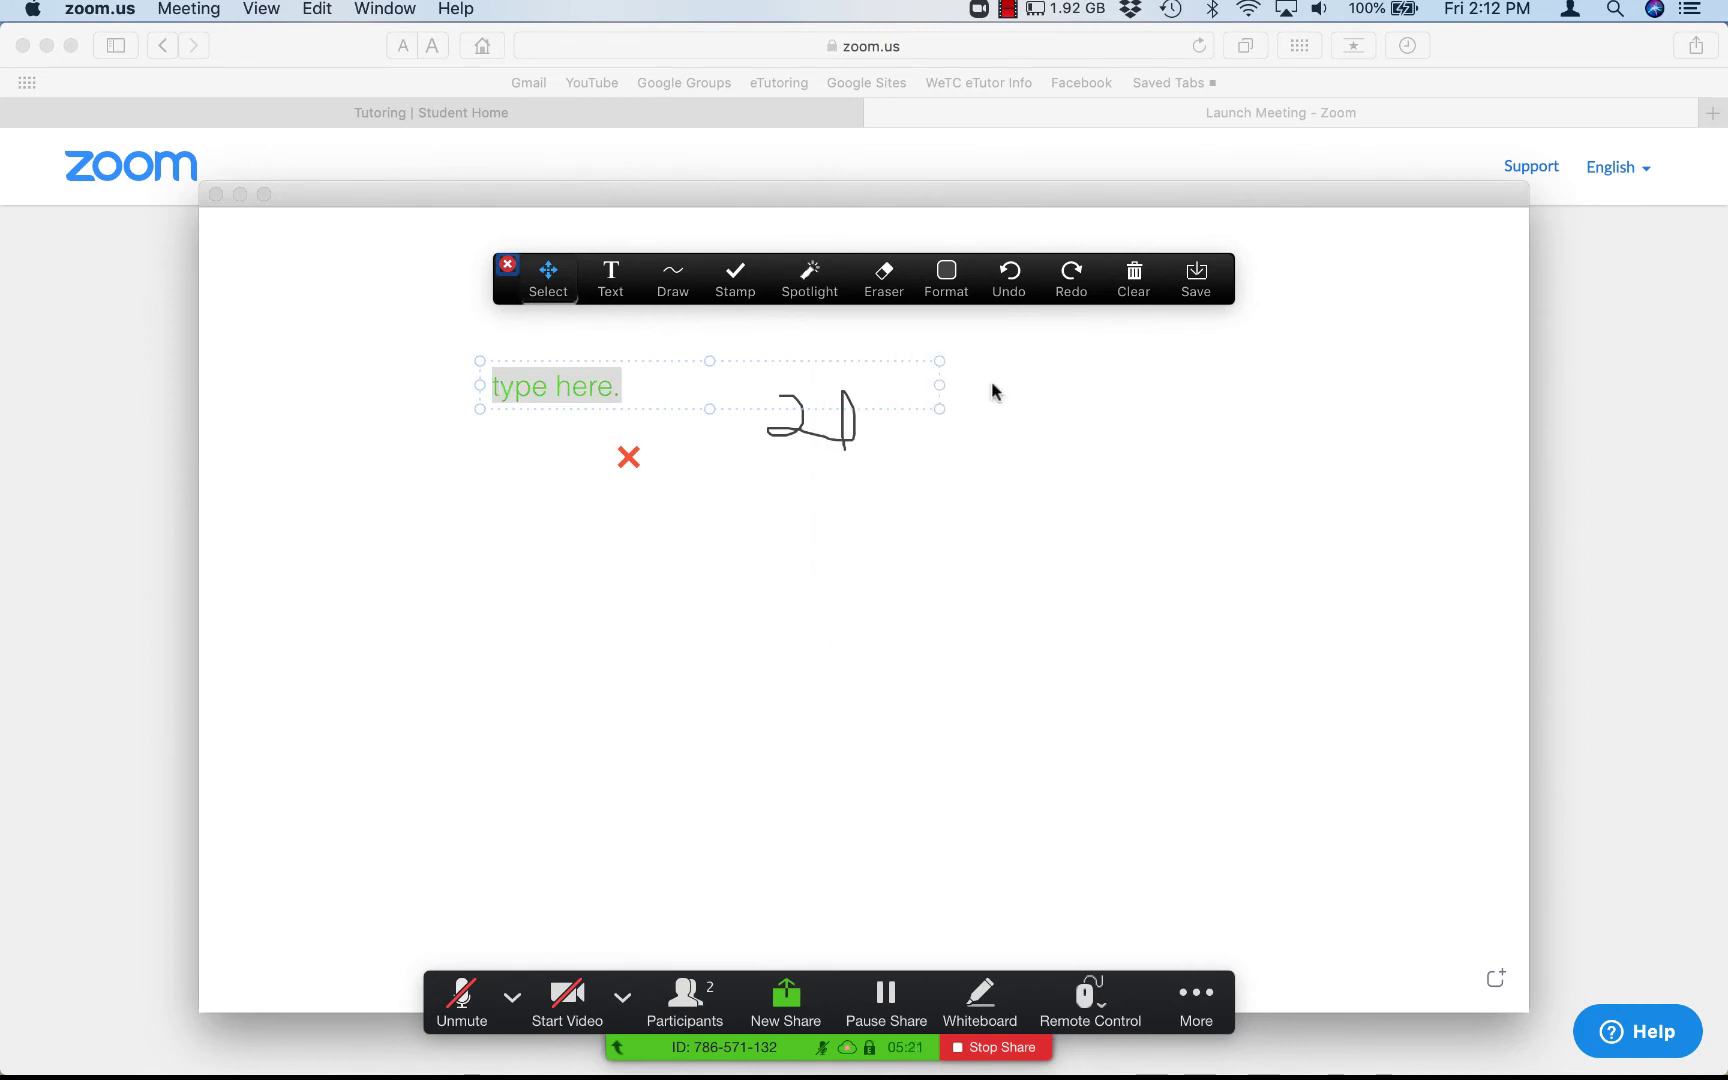
pyautogui.click(865, 588)
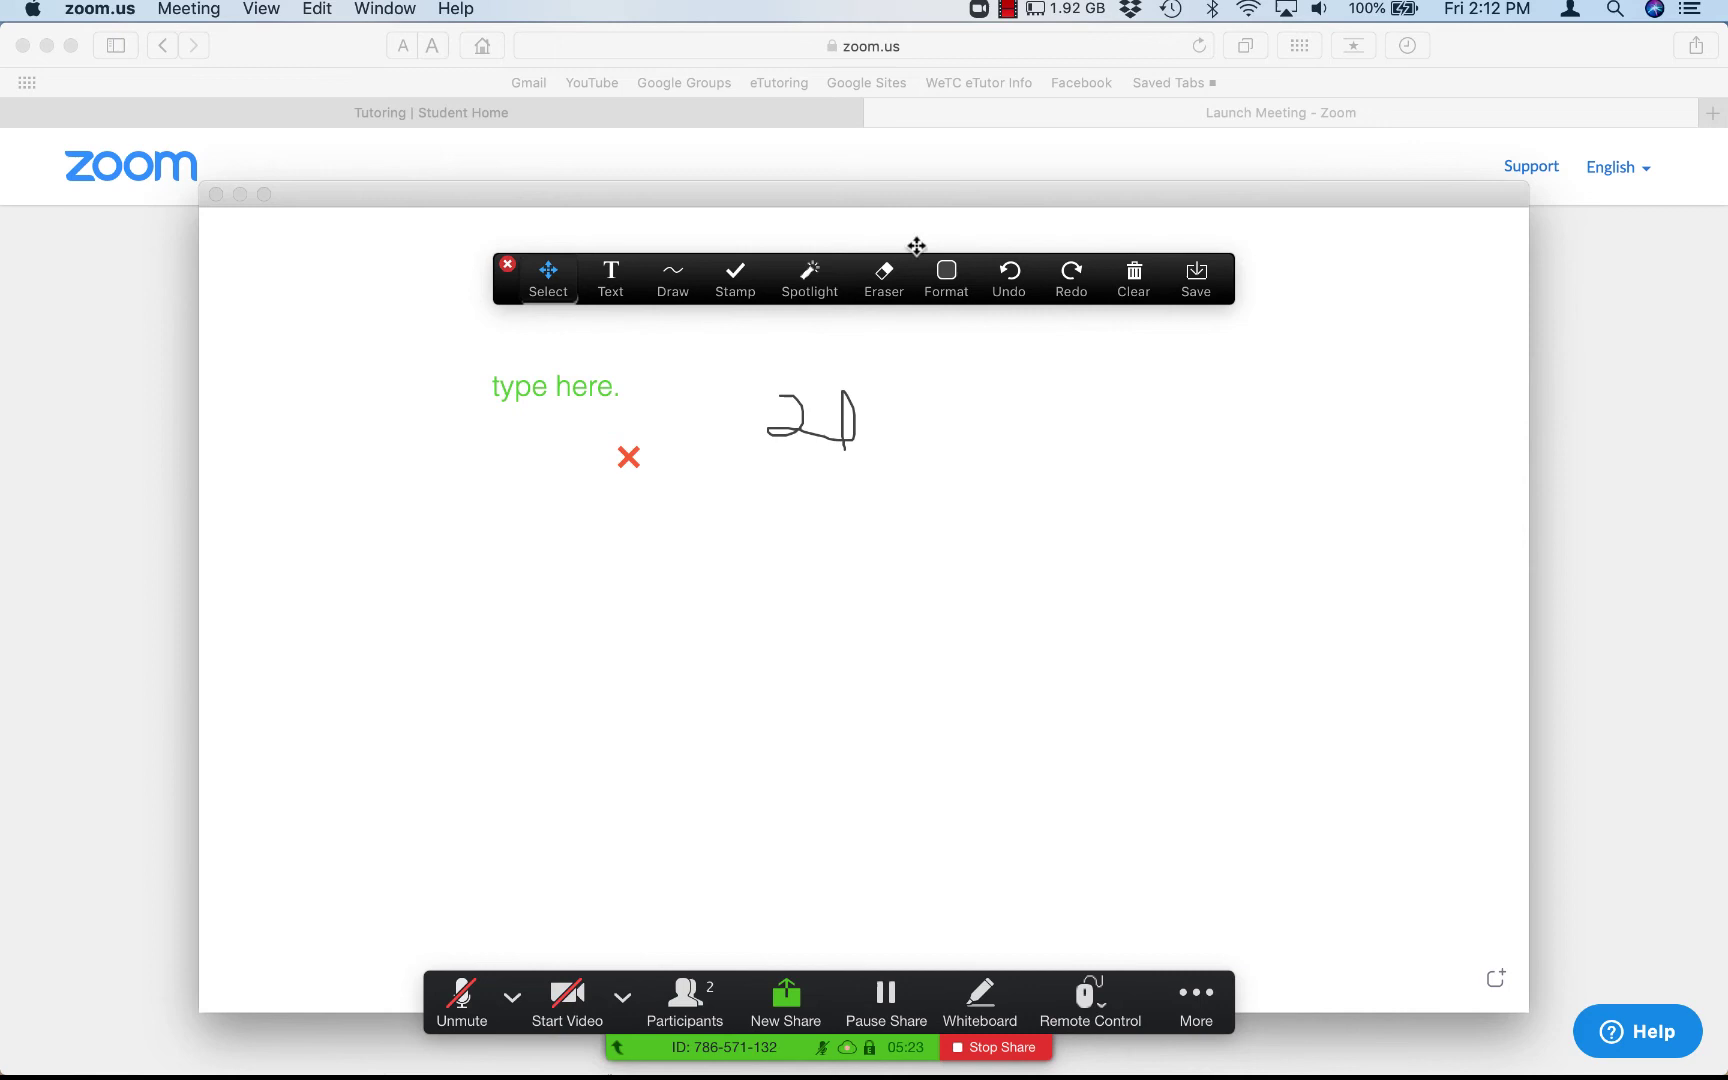
# Step: Draw a pink freehand squiggle on the whiteboard below the black handwriting, and view the color, line width and font options
pyautogui.click(660, 284)
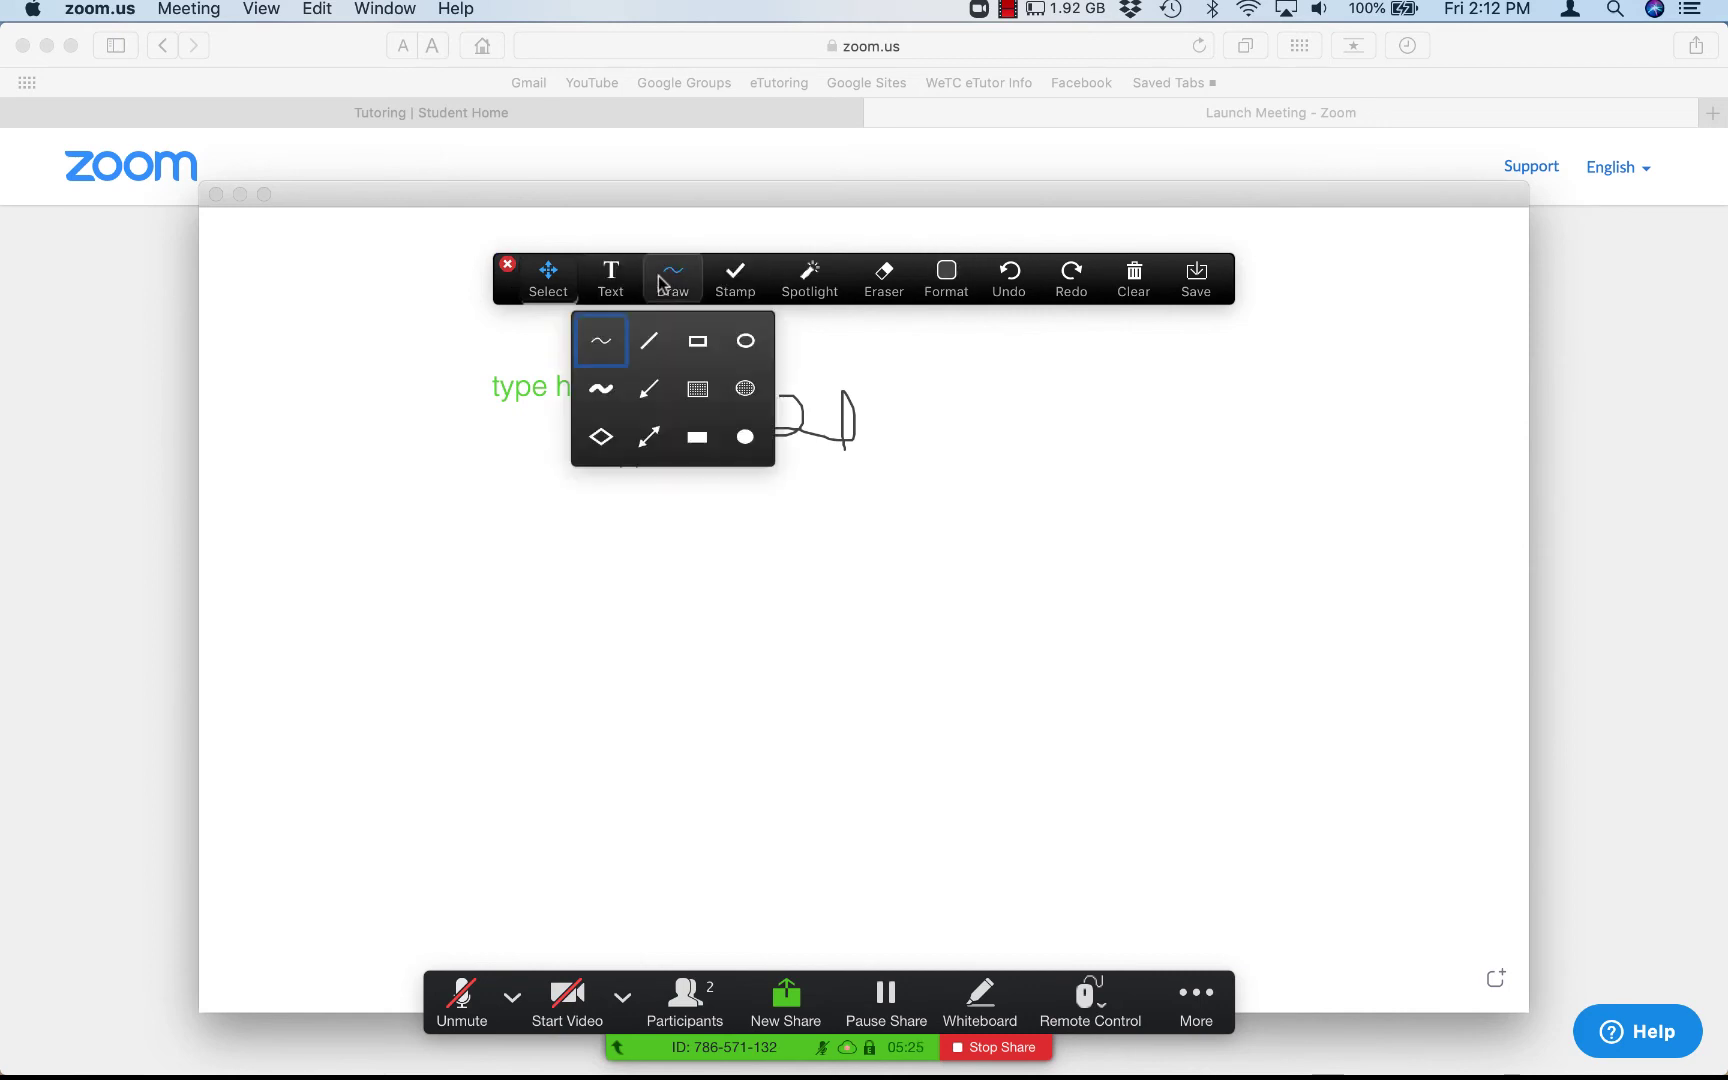
pyautogui.click(660, 284)
pyautogui.click(667, 280)
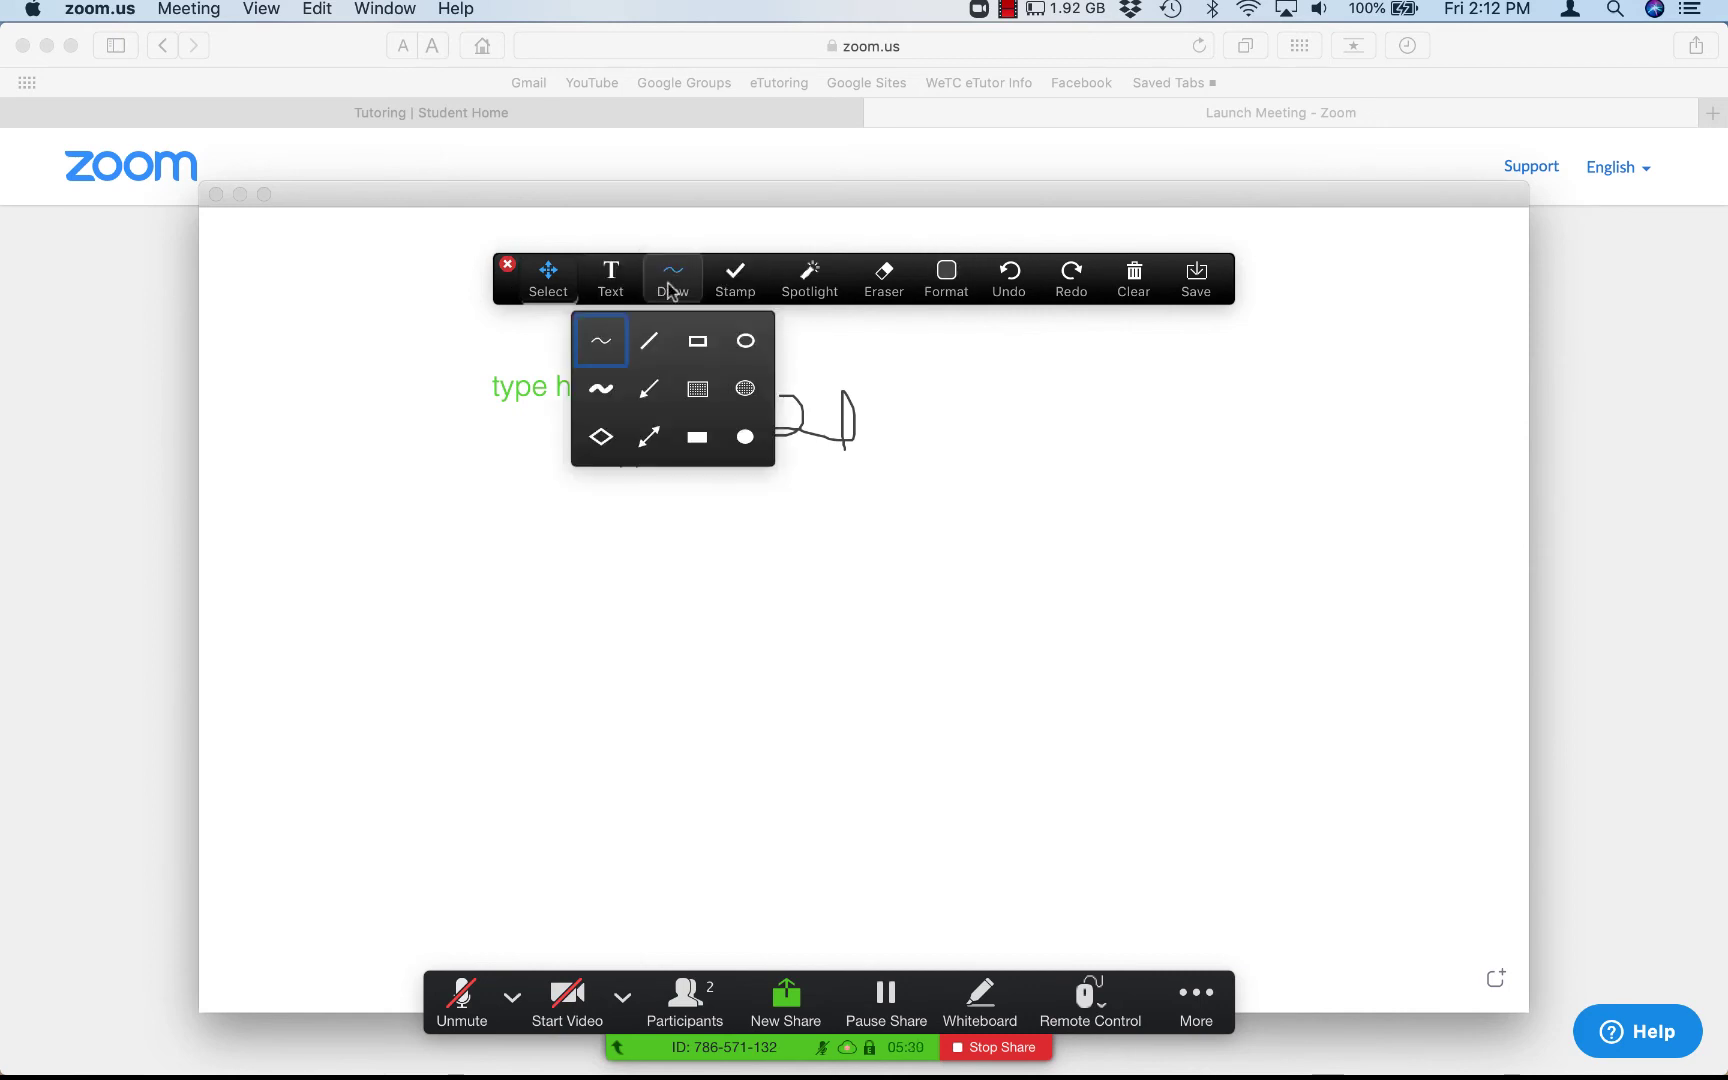
pyautogui.click(602, 345)
pyautogui.moveTo(898, 620)
pyautogui.mouseDown()
pyautogui.moveTo(966, 570)
pyautogui.moveTo(1010, 609)
pyautogui.moveTo(992, 584)
pyautogui.mouseUp()
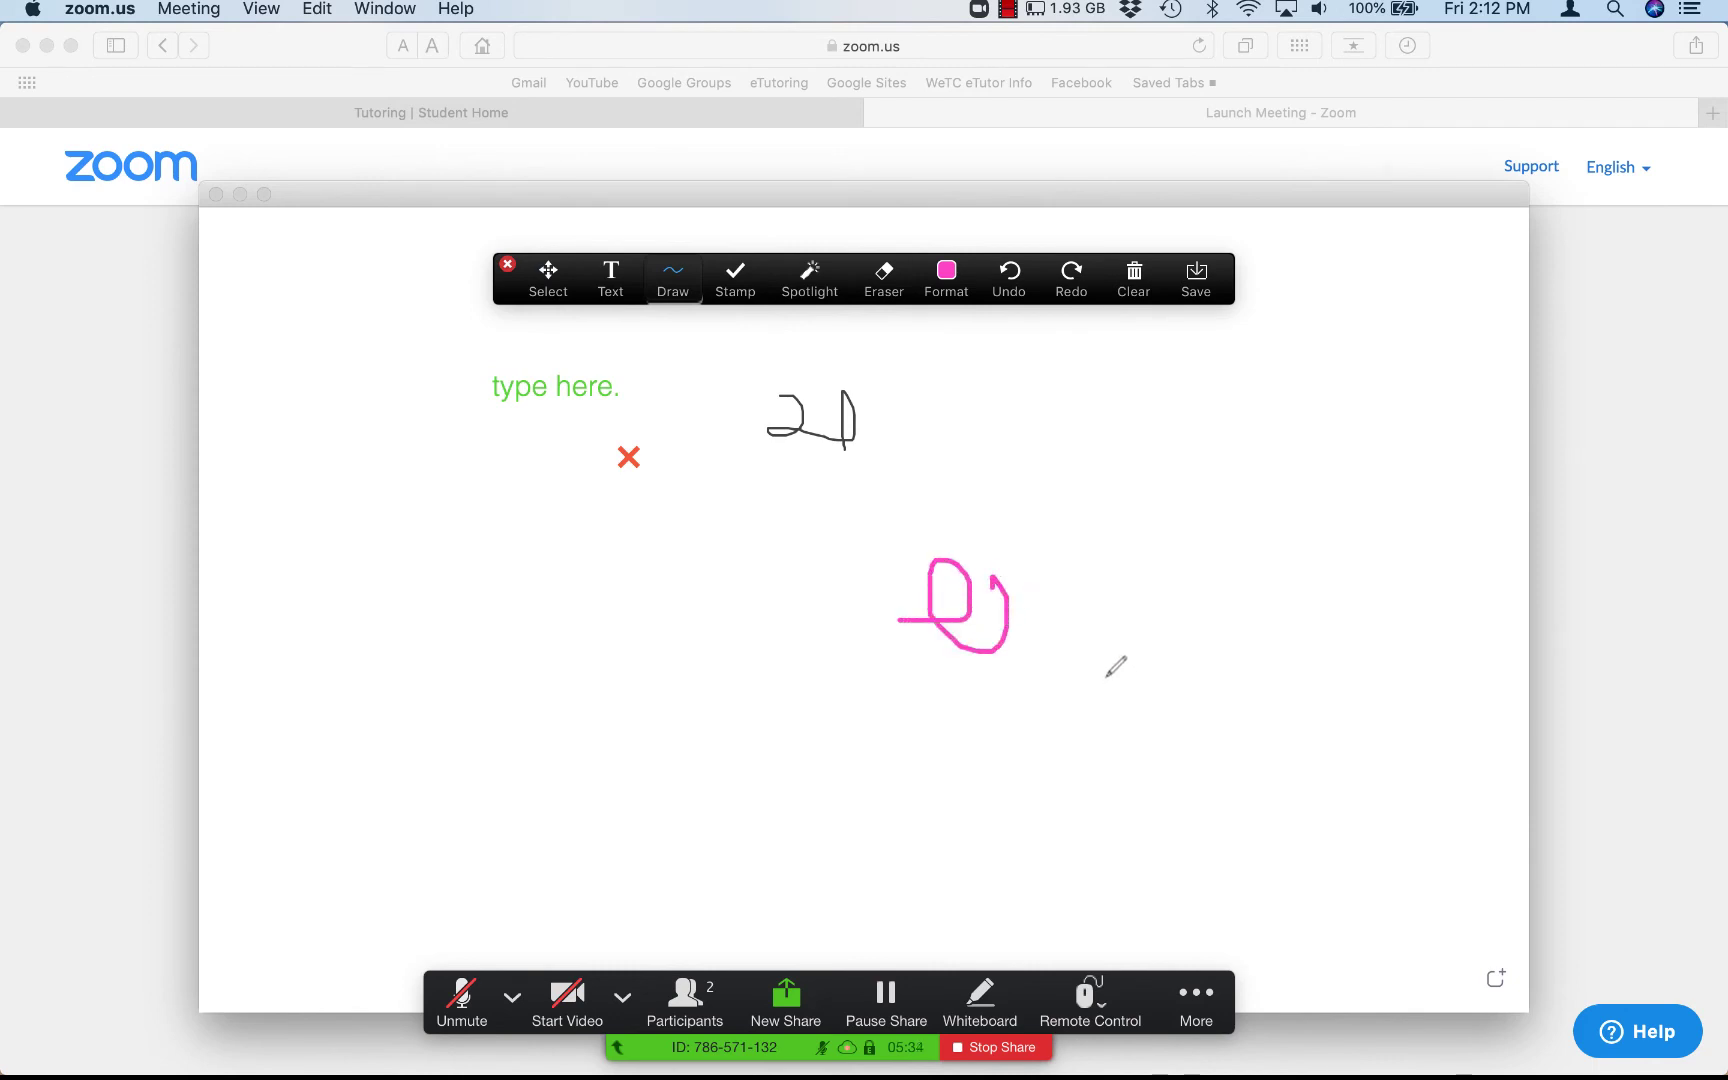
pyautogui.click(955, 287)
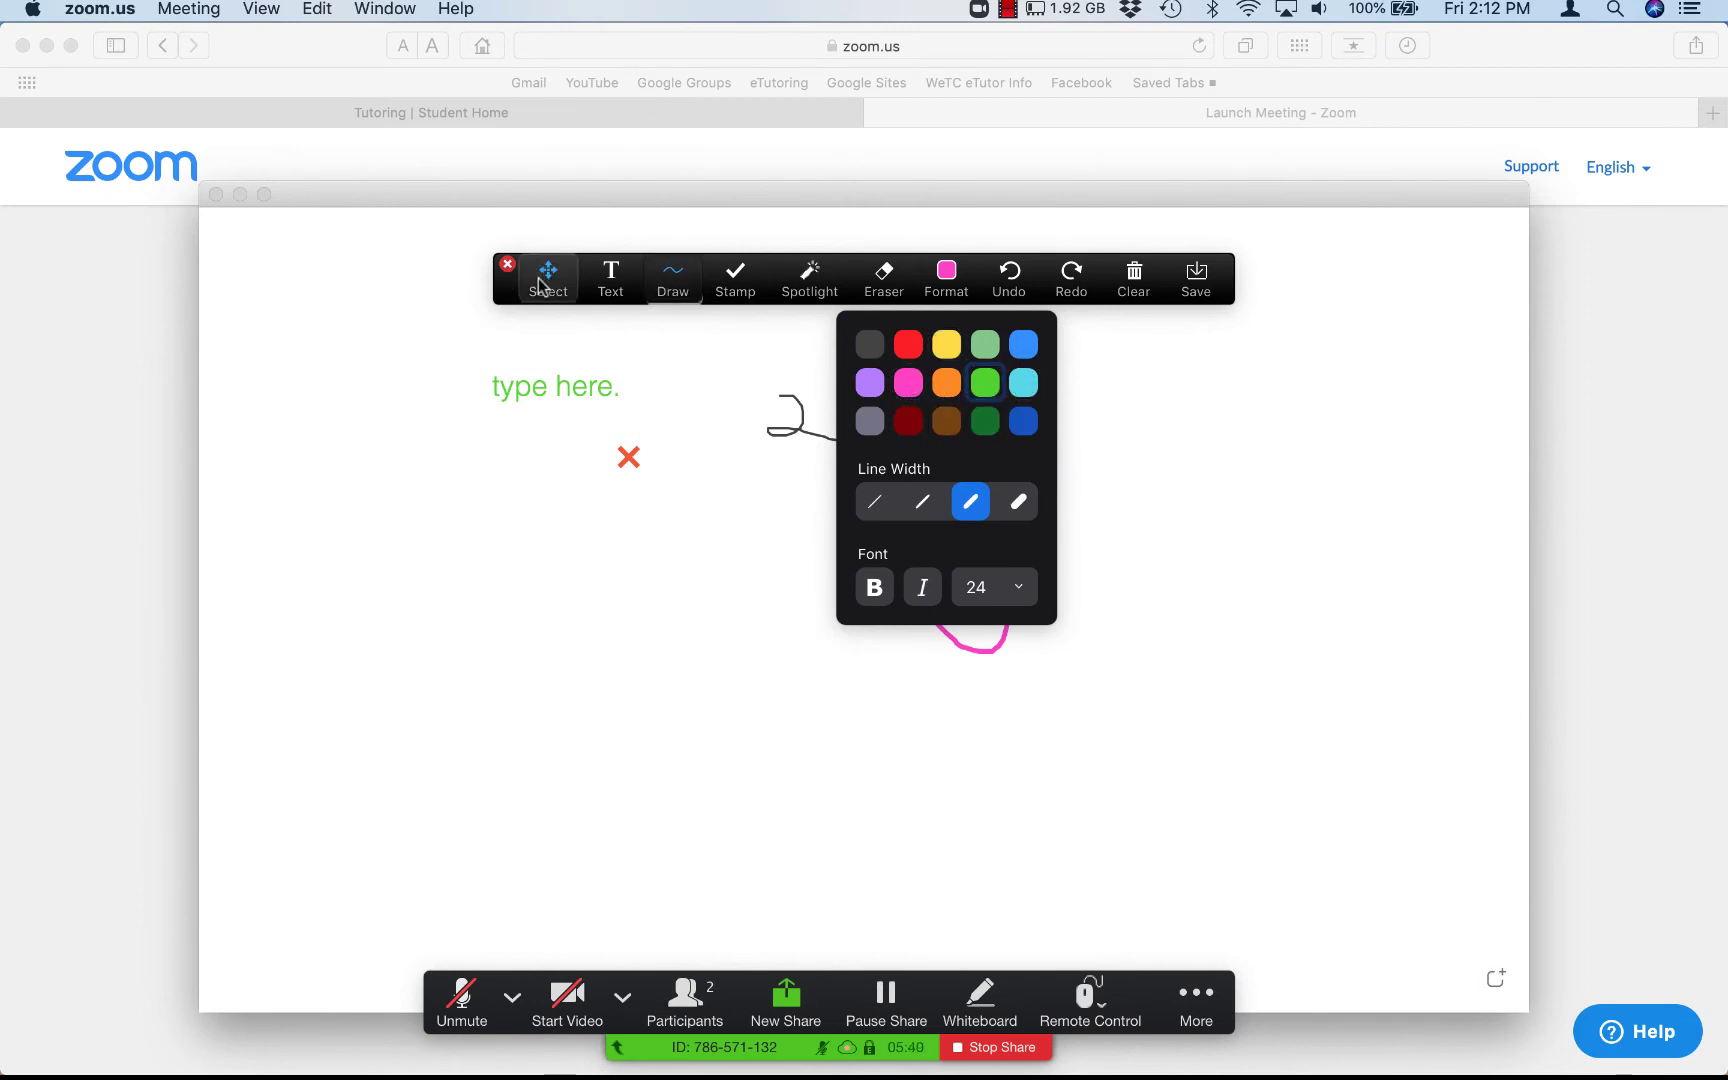
pyautogui.click(1160, 429)
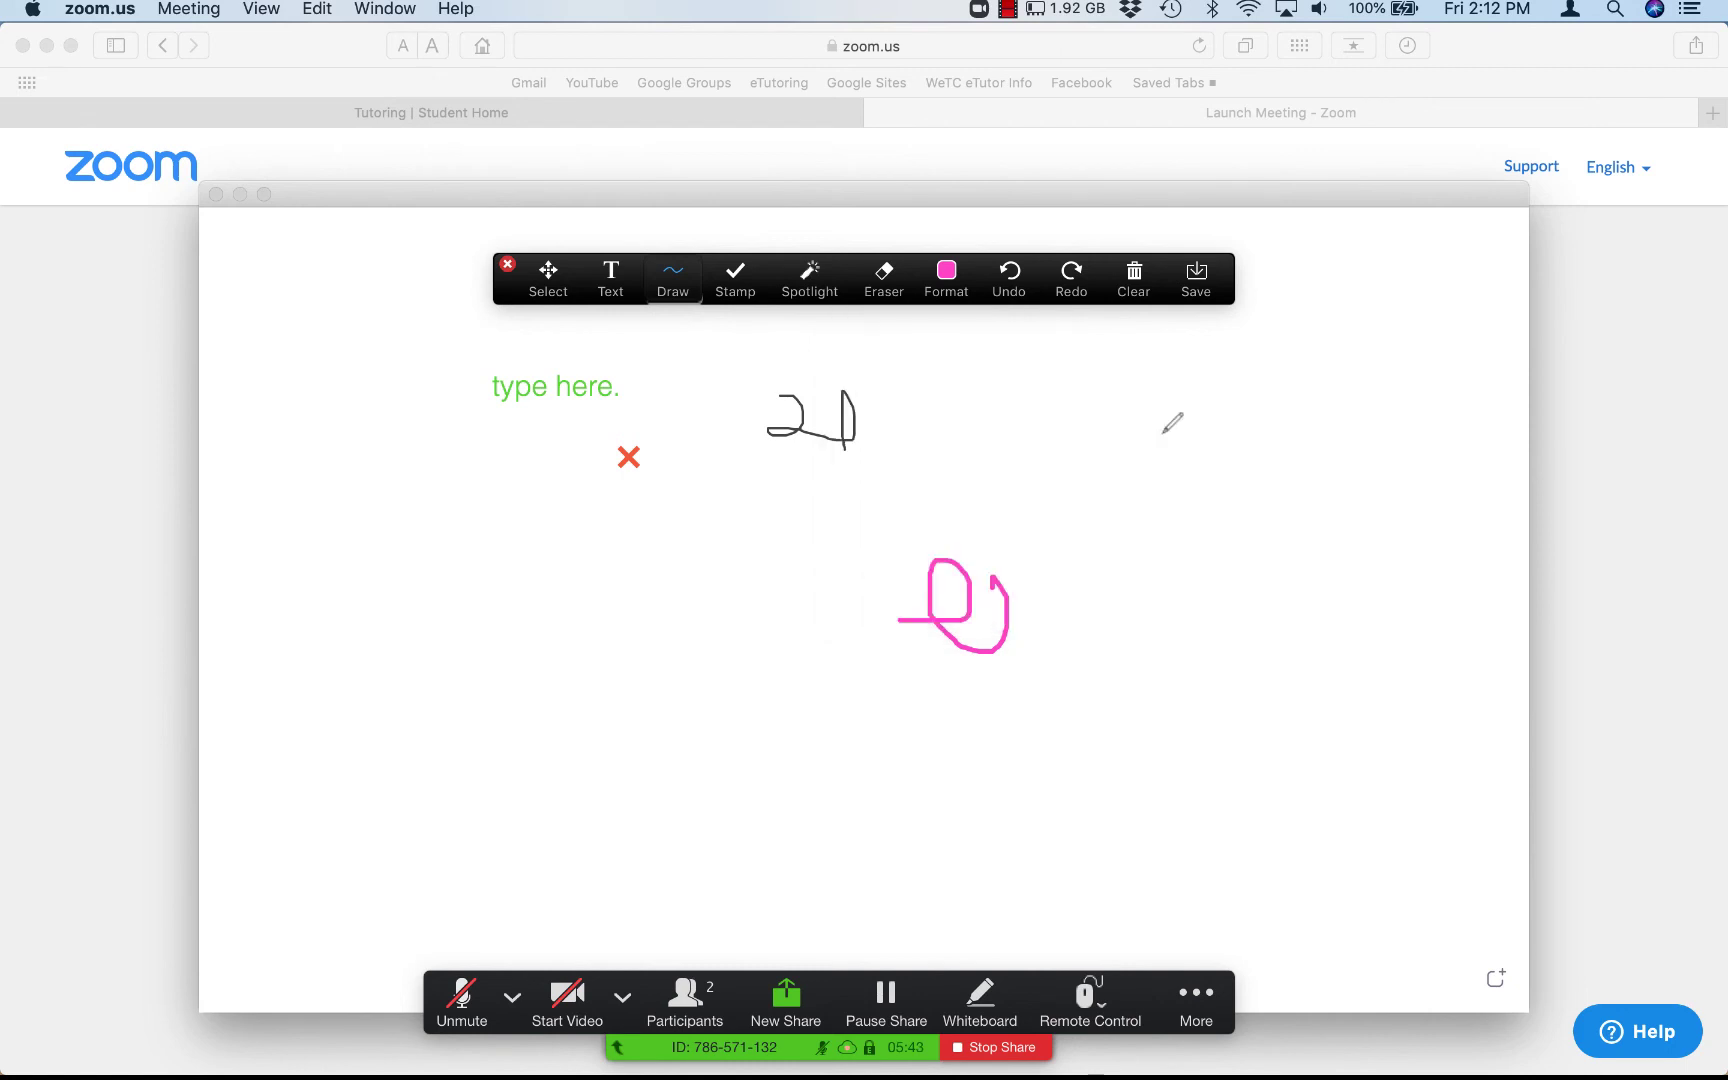
# Step: Undo the pink squiggle and the recoloring and move of the "type here." text, and redo all three changes
pyautogui.click(1010, 283)
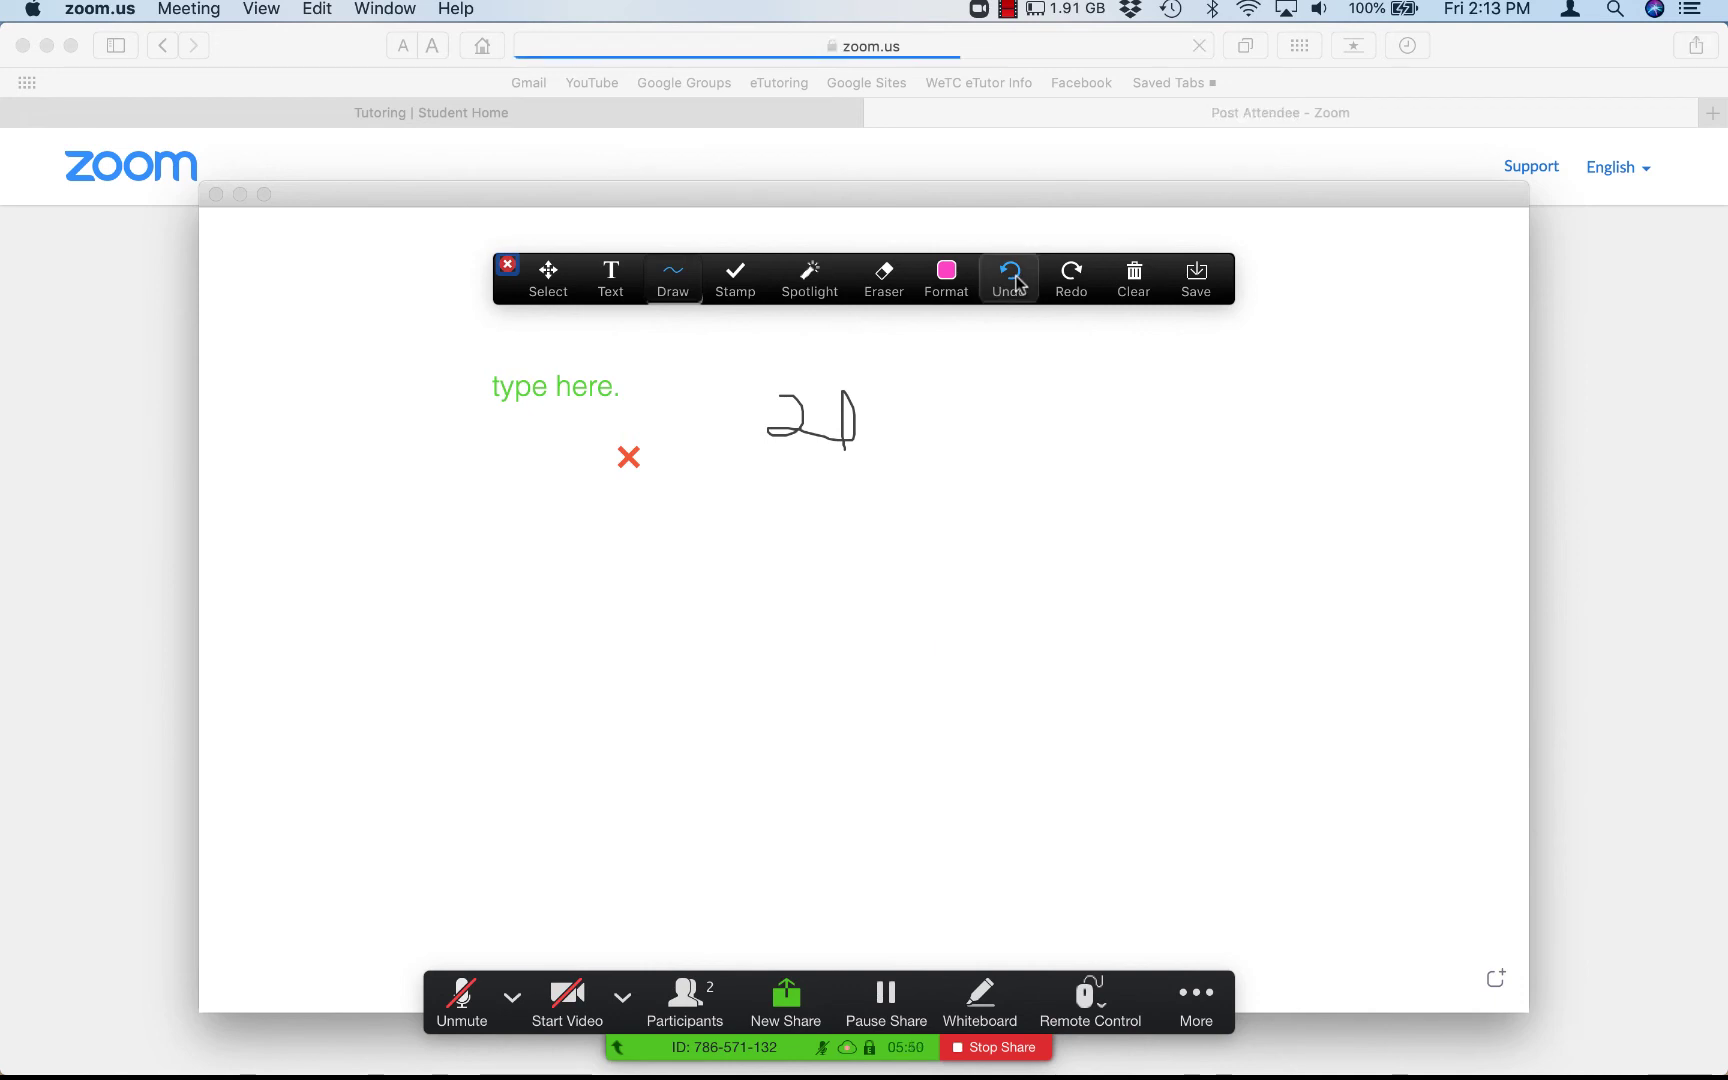
pyautogui.click(1012, 283)
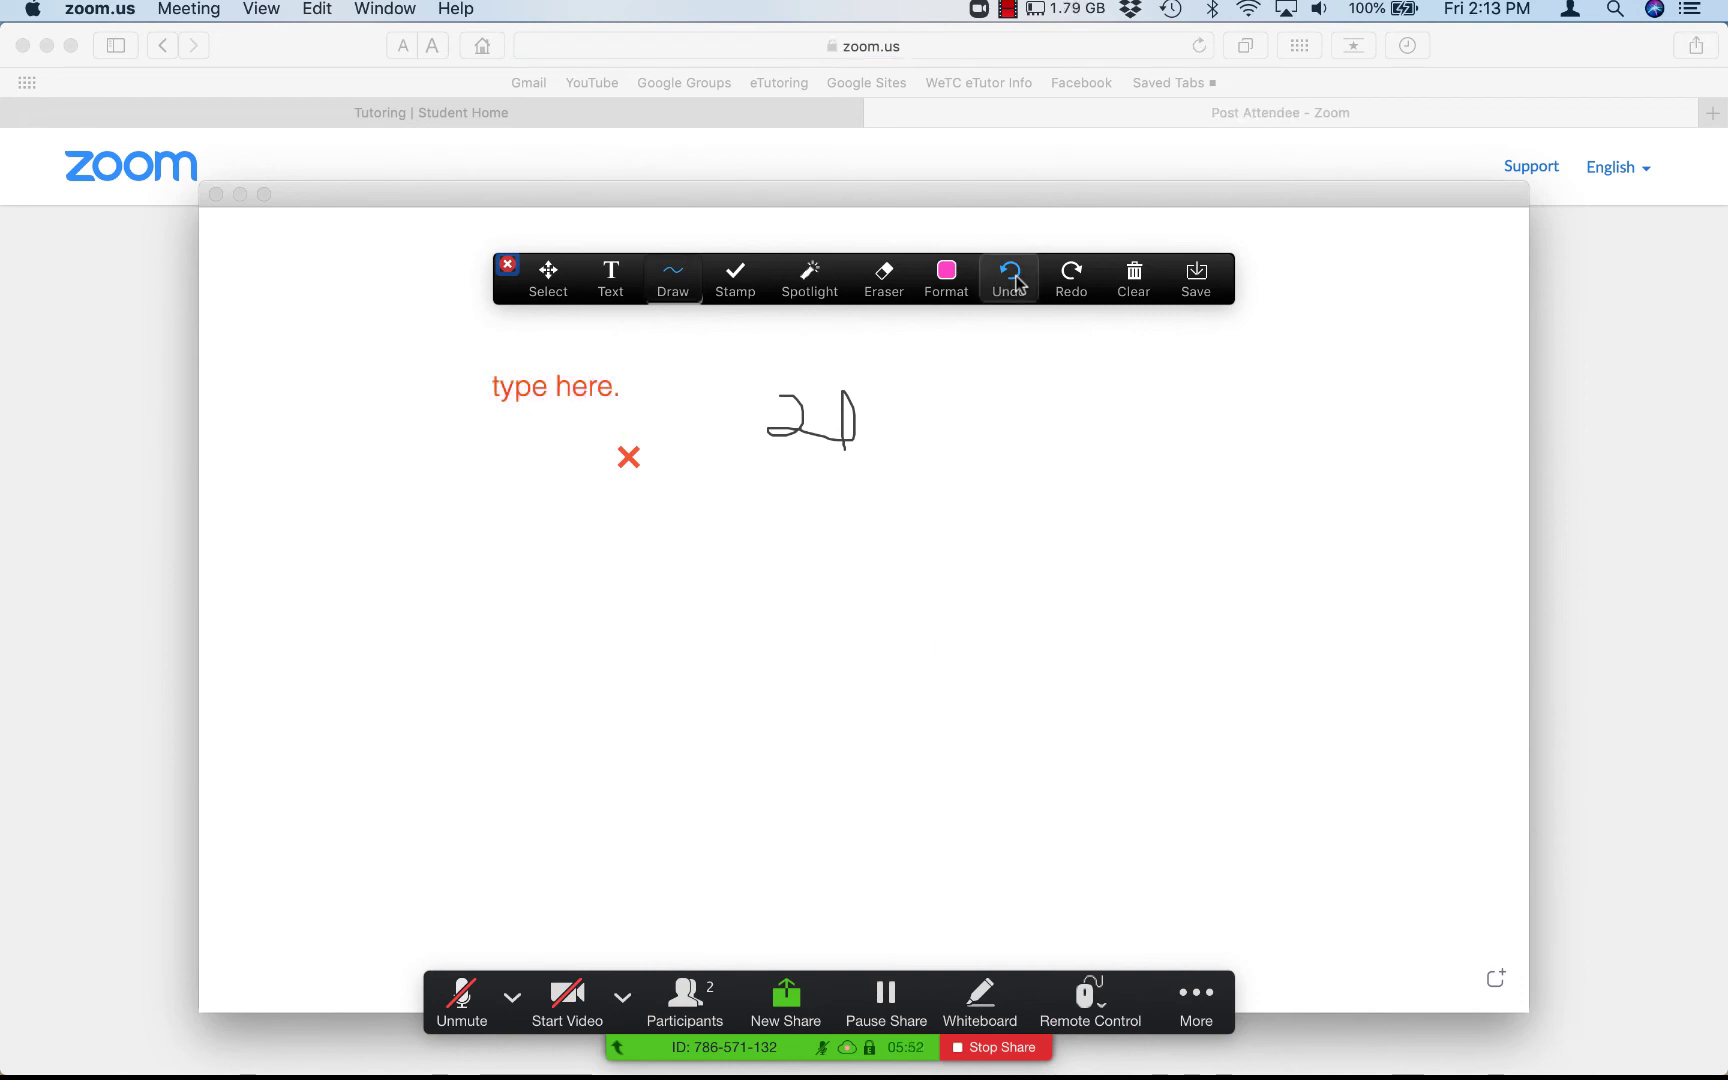
pyautogui.click(1012, 283)
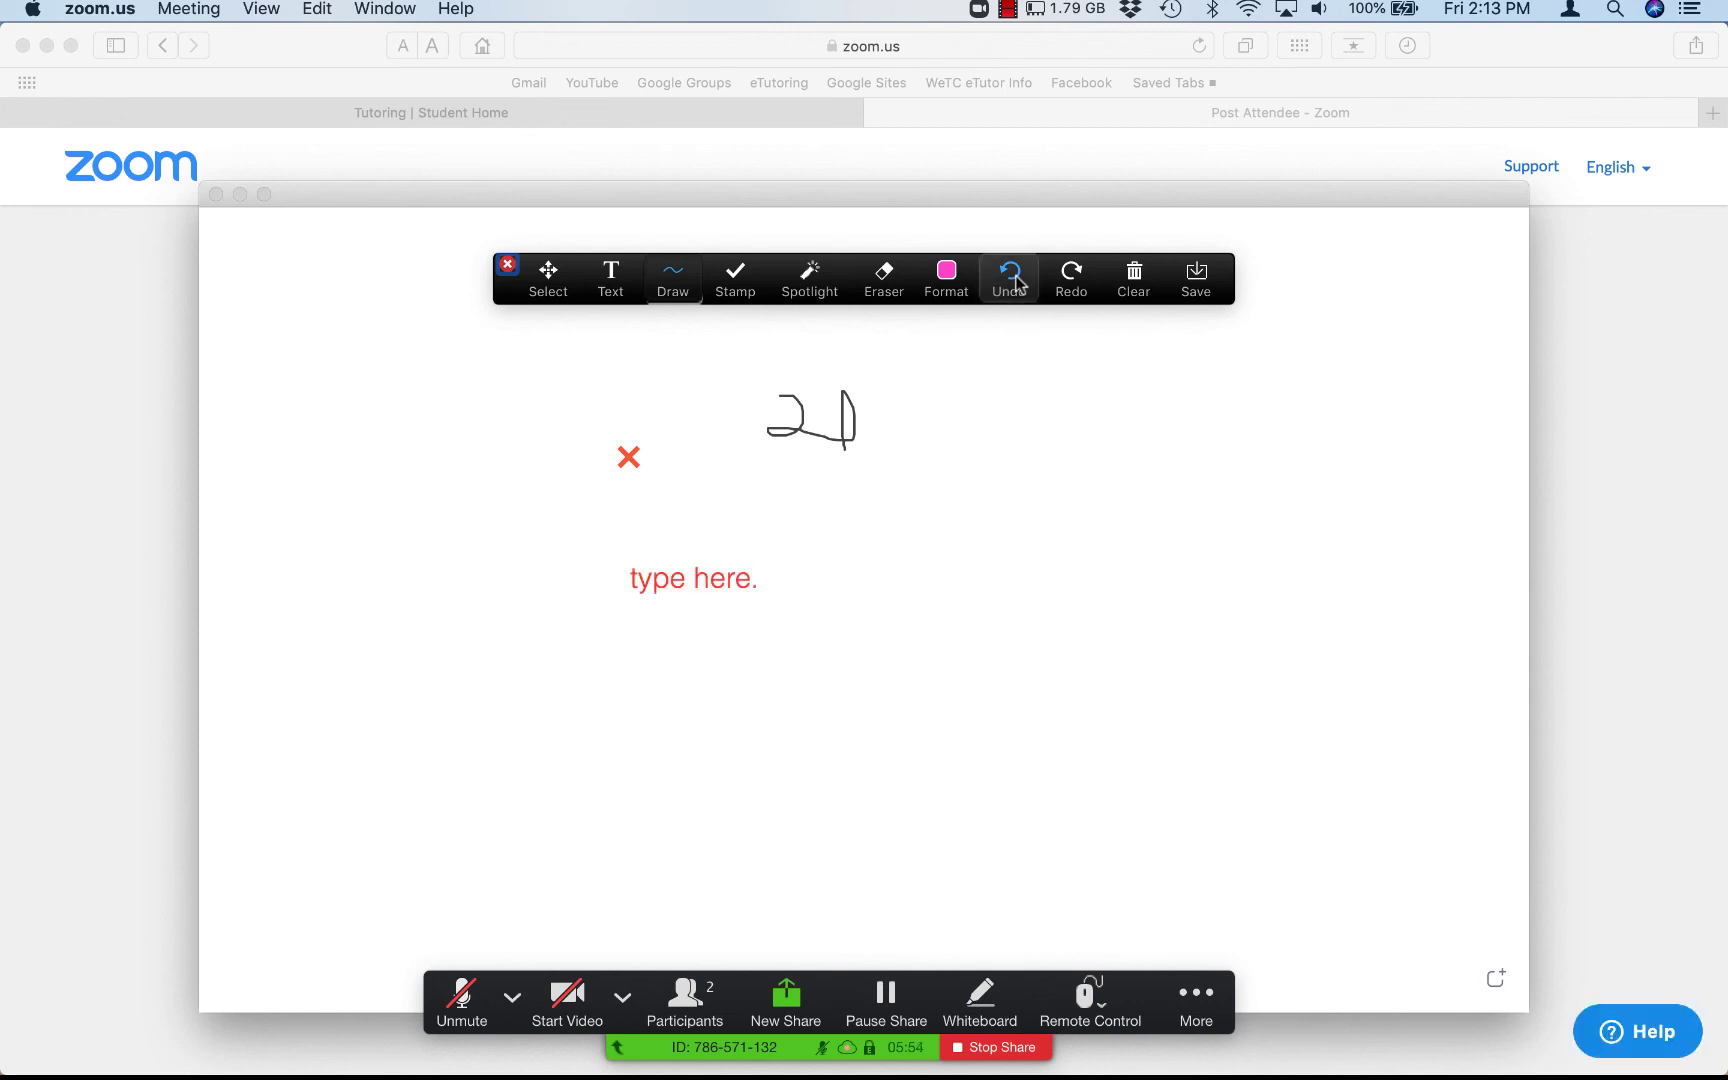
pyautogui.click(1065, 281)
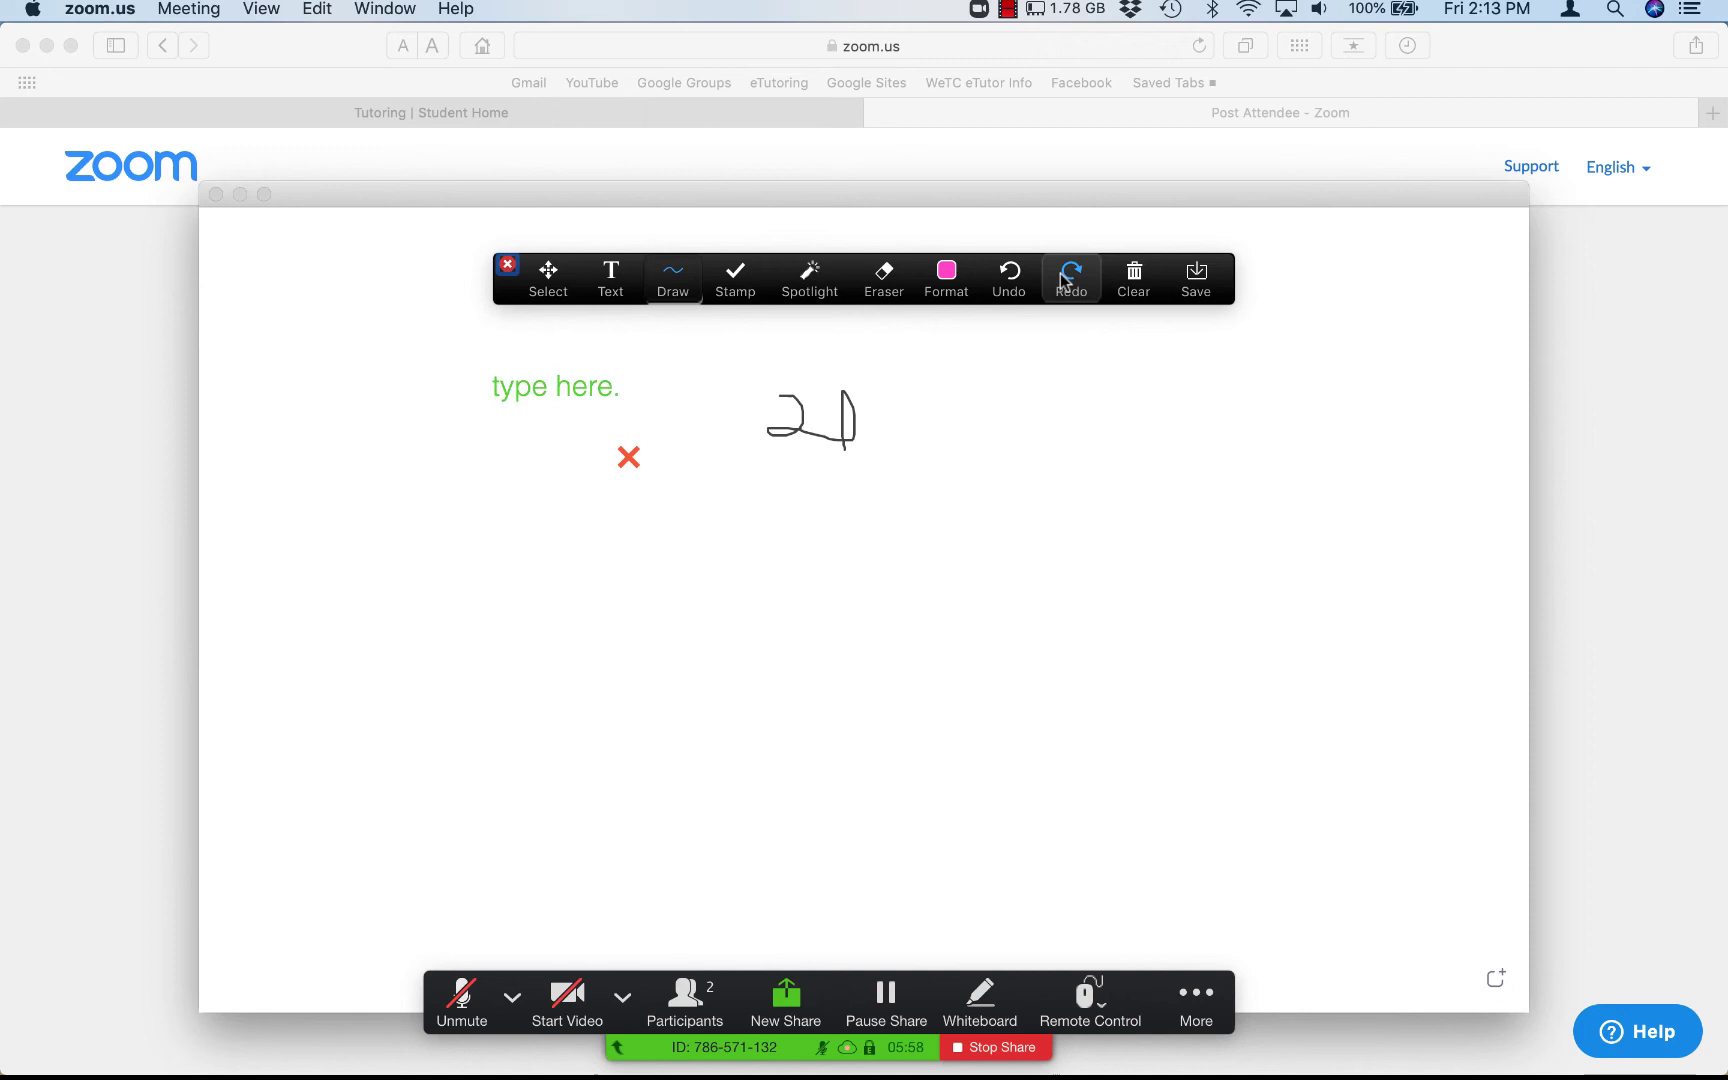
# Step: Examine the choices for clearing drawings, selecting audio devices and using additional meeting controls
pyautogui.click(1139, 286)
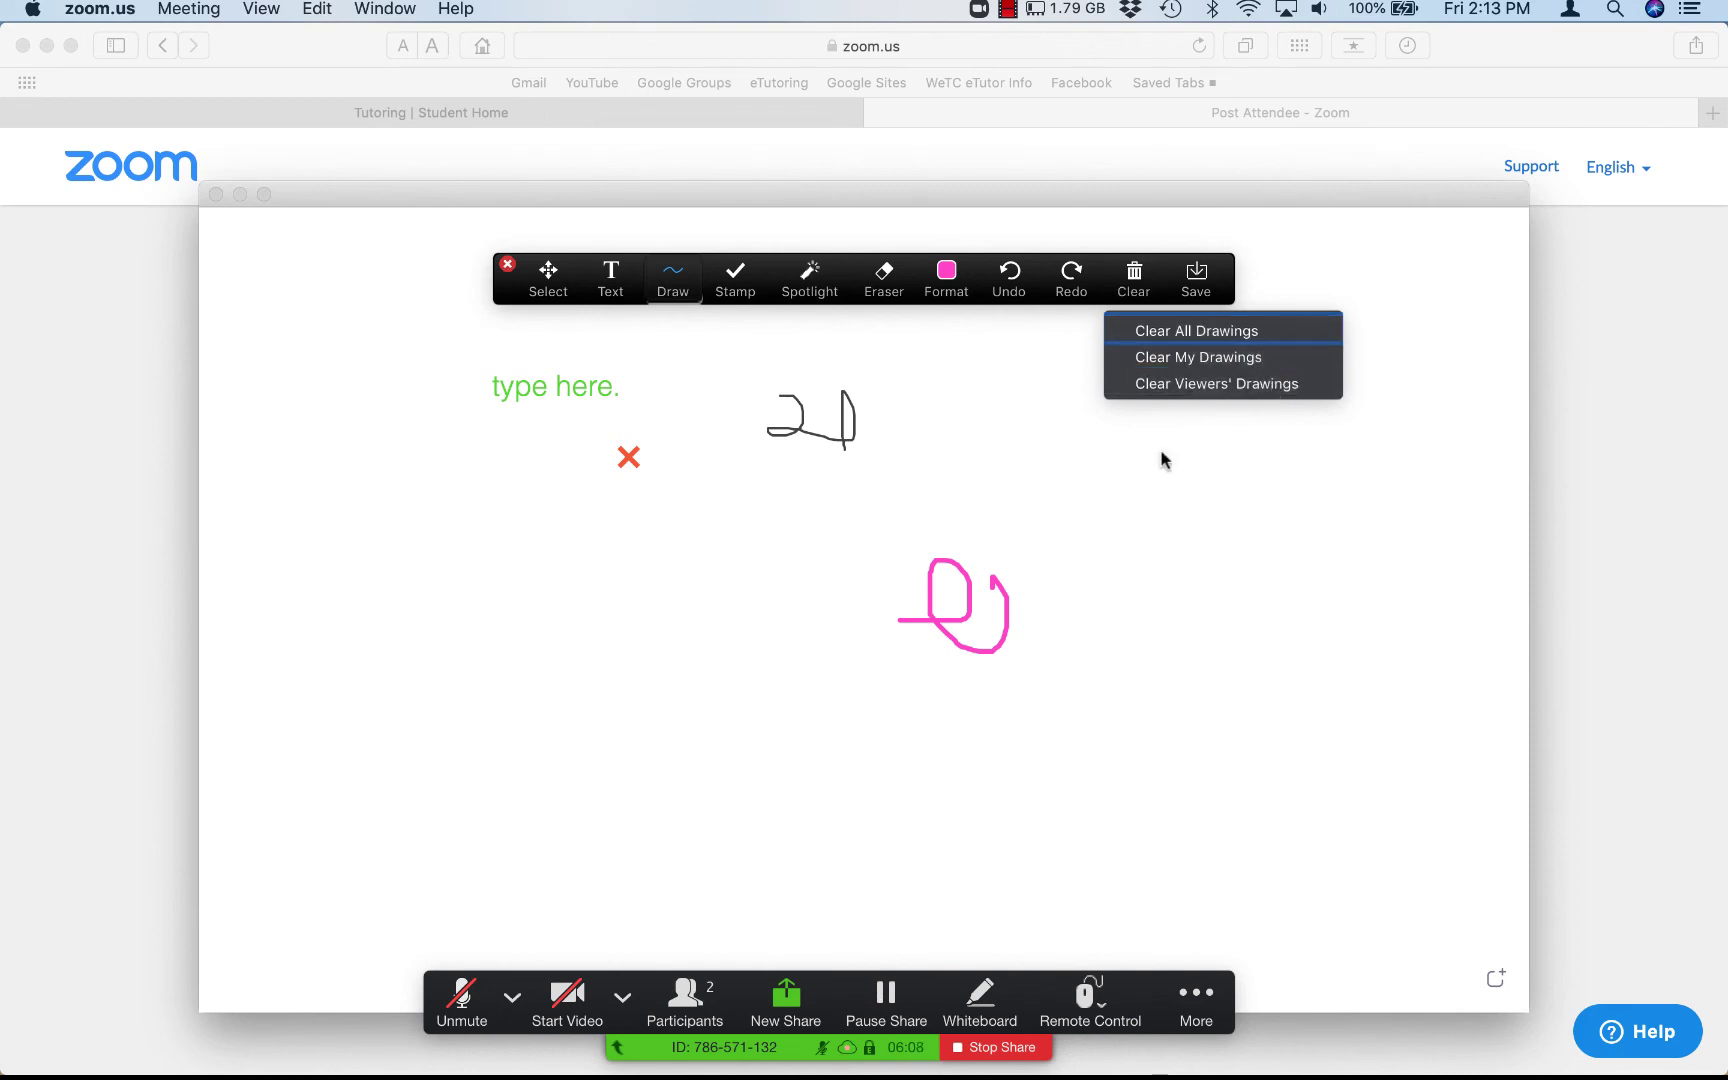
pyautogui.click(937, 494)
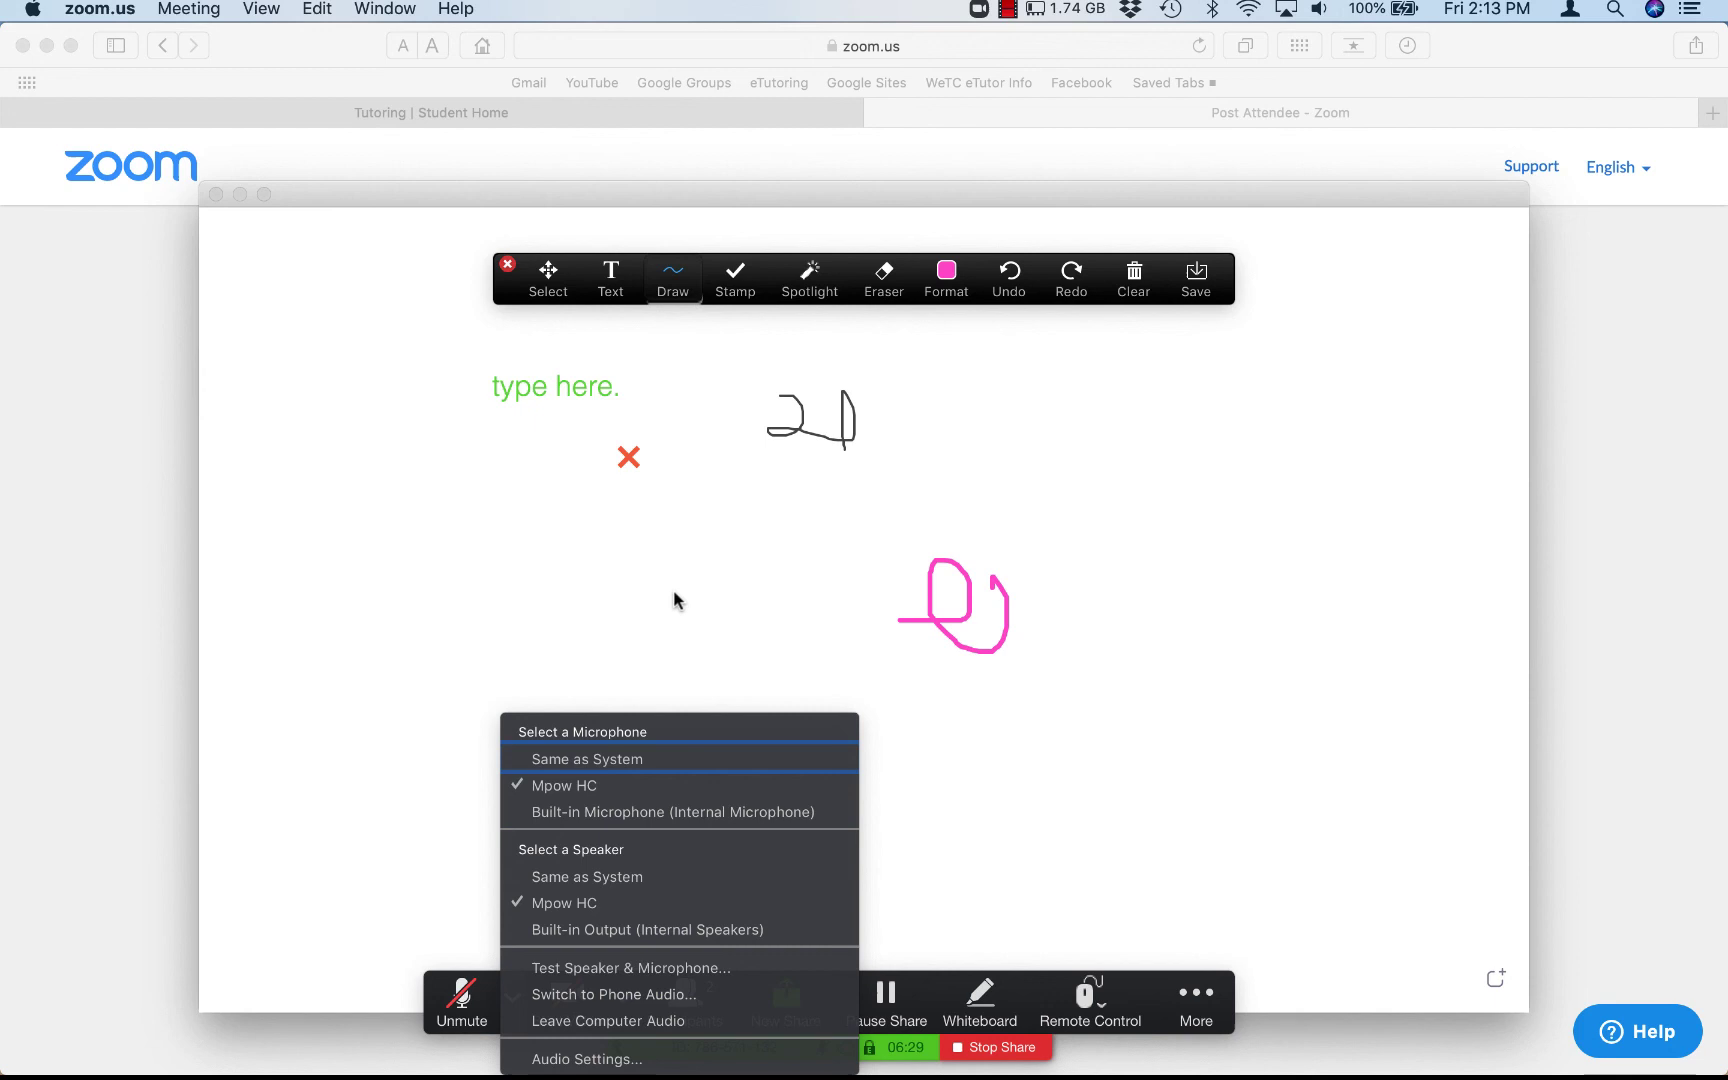
pyautogui.click(674, 593)
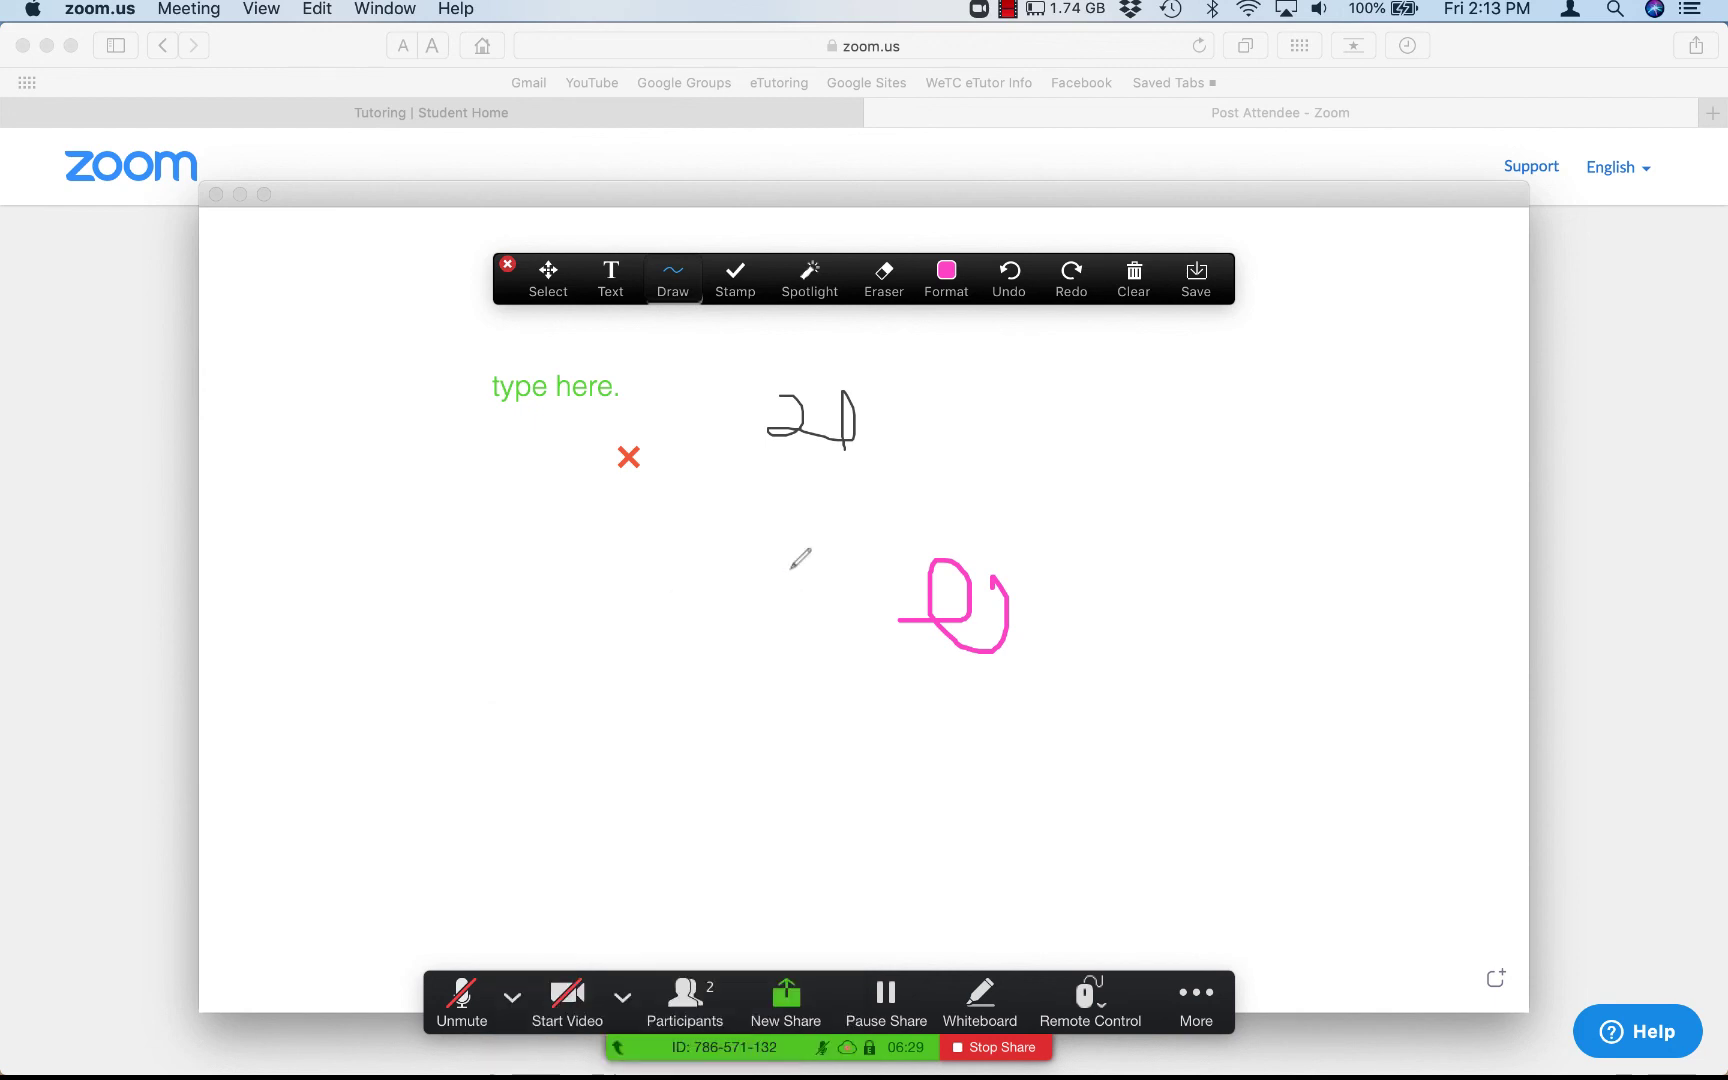
pyautogui.click(511, 1000)
pyautogui.click(1196, 992)
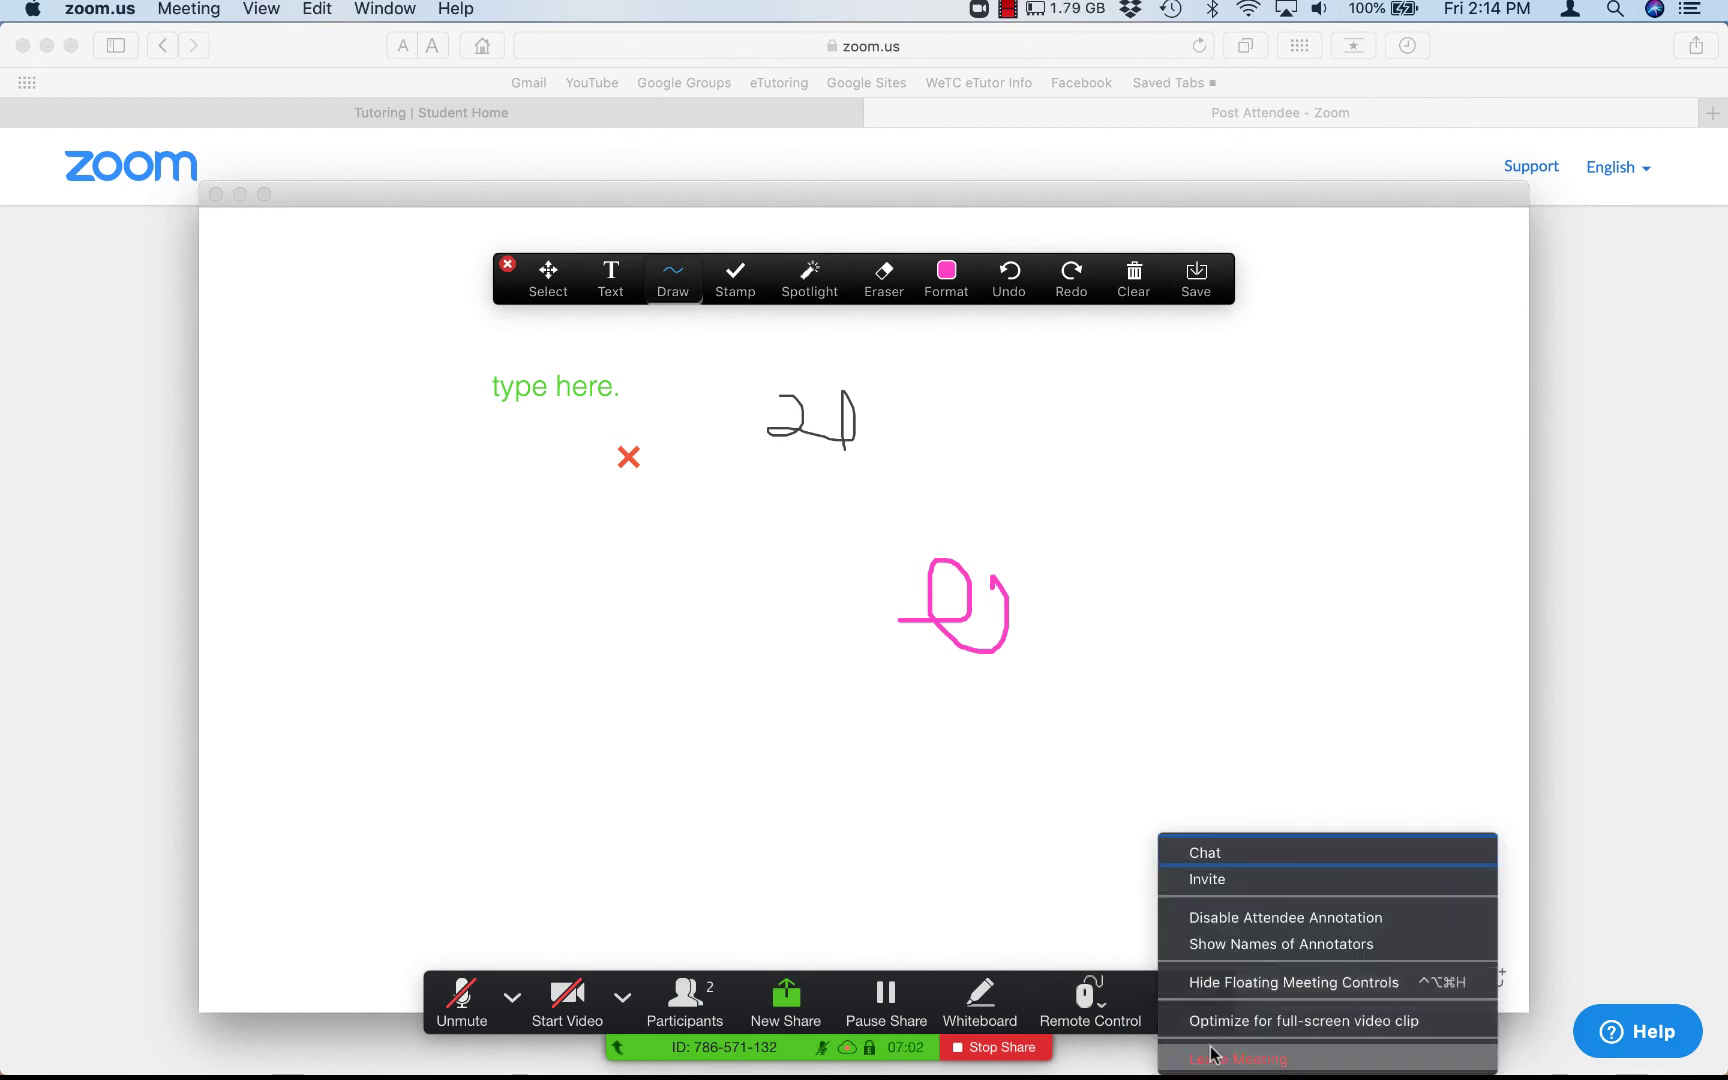
pyautogui.click(1268, 664)
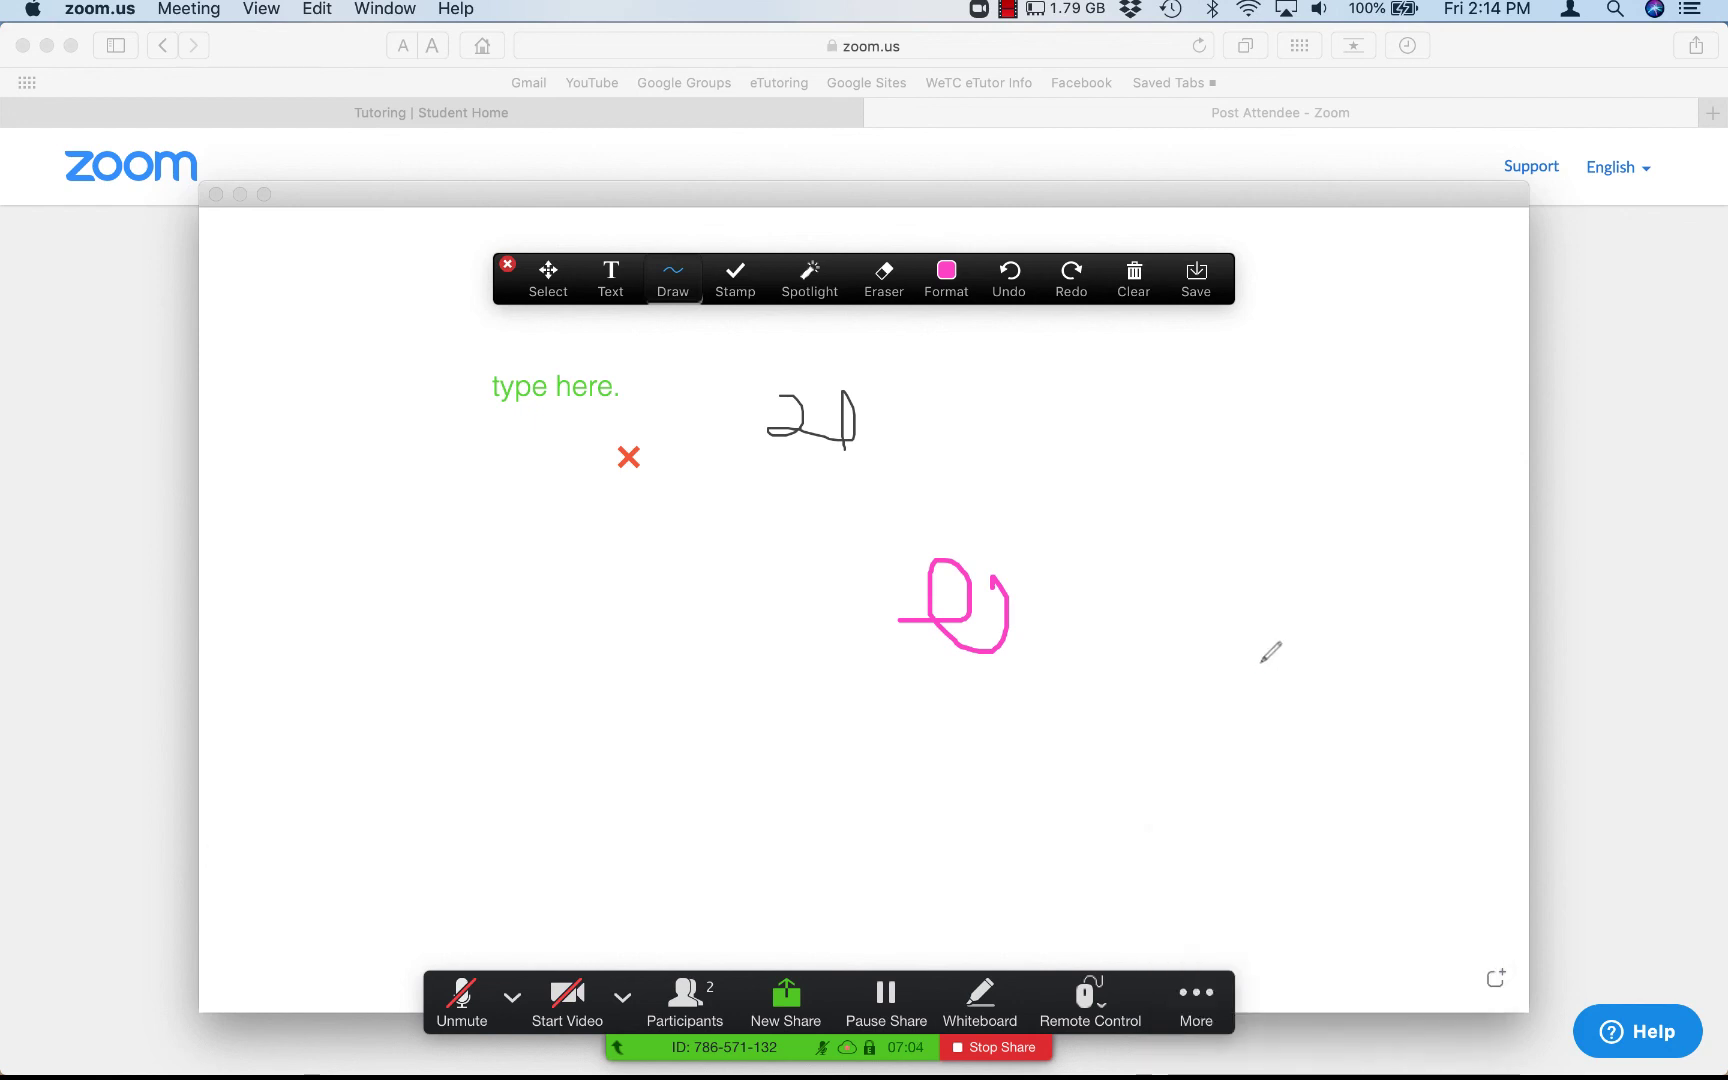
# Step: Close the shared whiteboard and leave the Zoom meeting
pyautogui.click(216, 196)
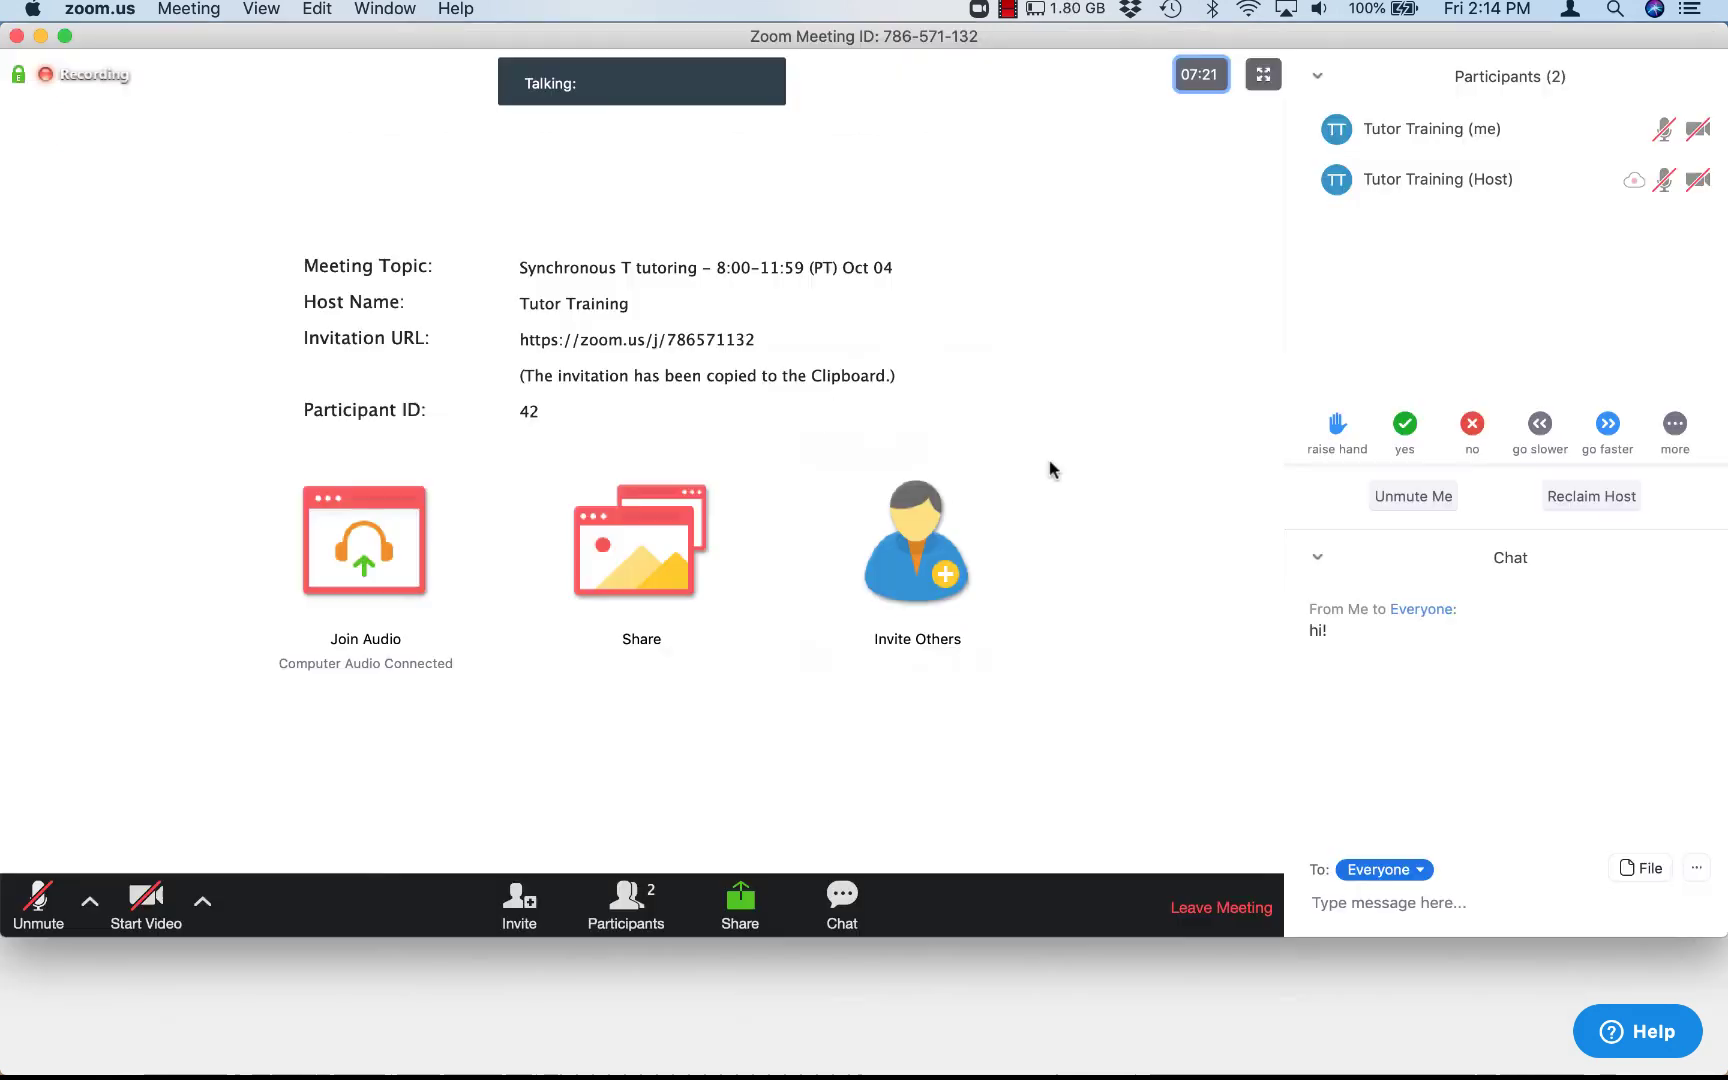
pyautogui.click(1225, 912)
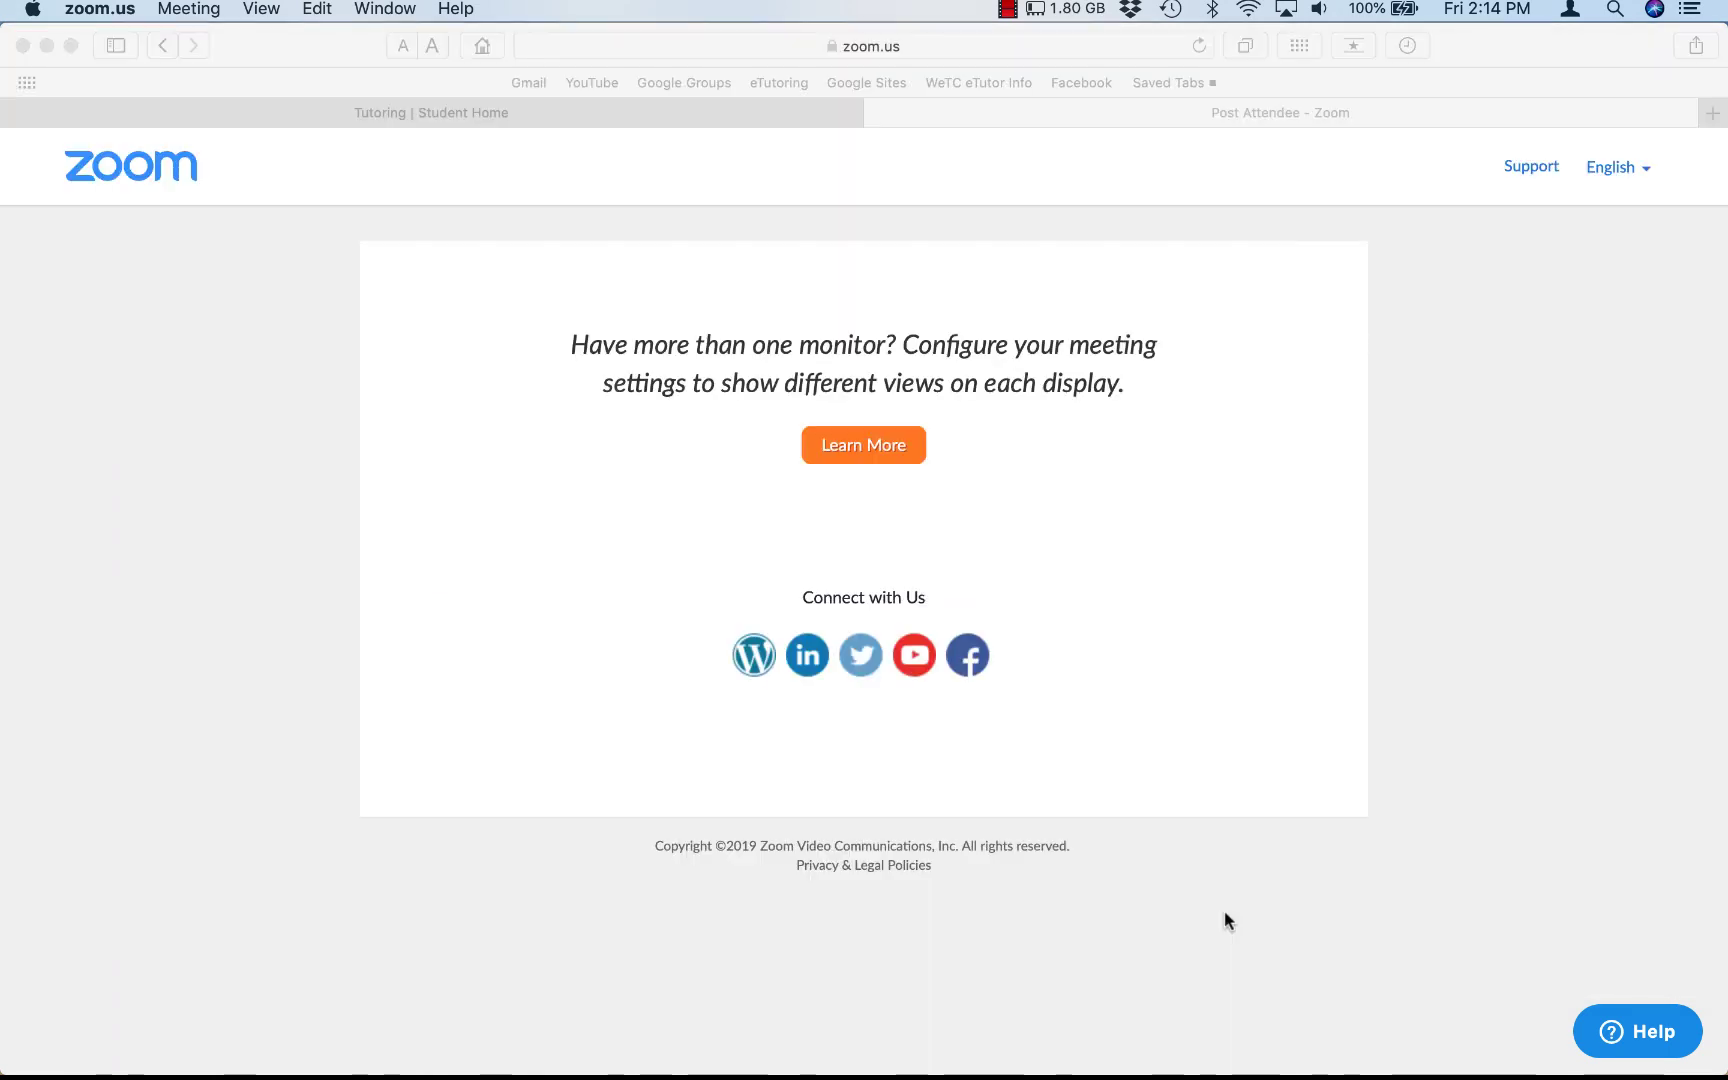